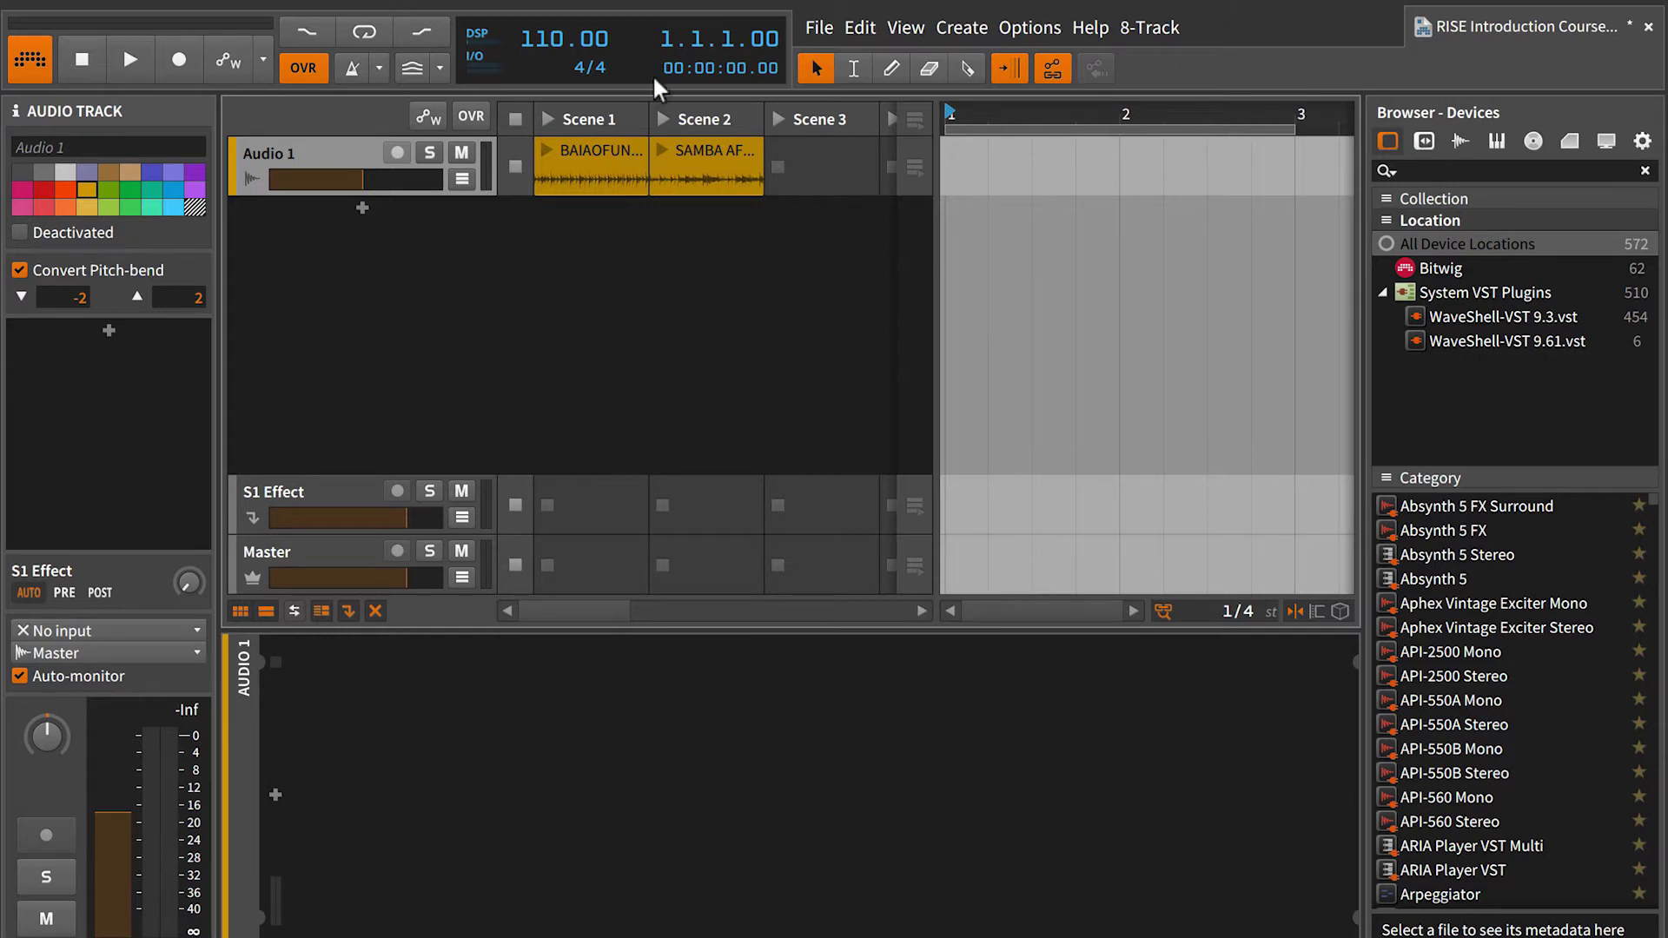
Step: In Preferences > Controllers, set the Seaboard RISE input and output ports to Seaboard RISE 49
left_click(1029, 27)
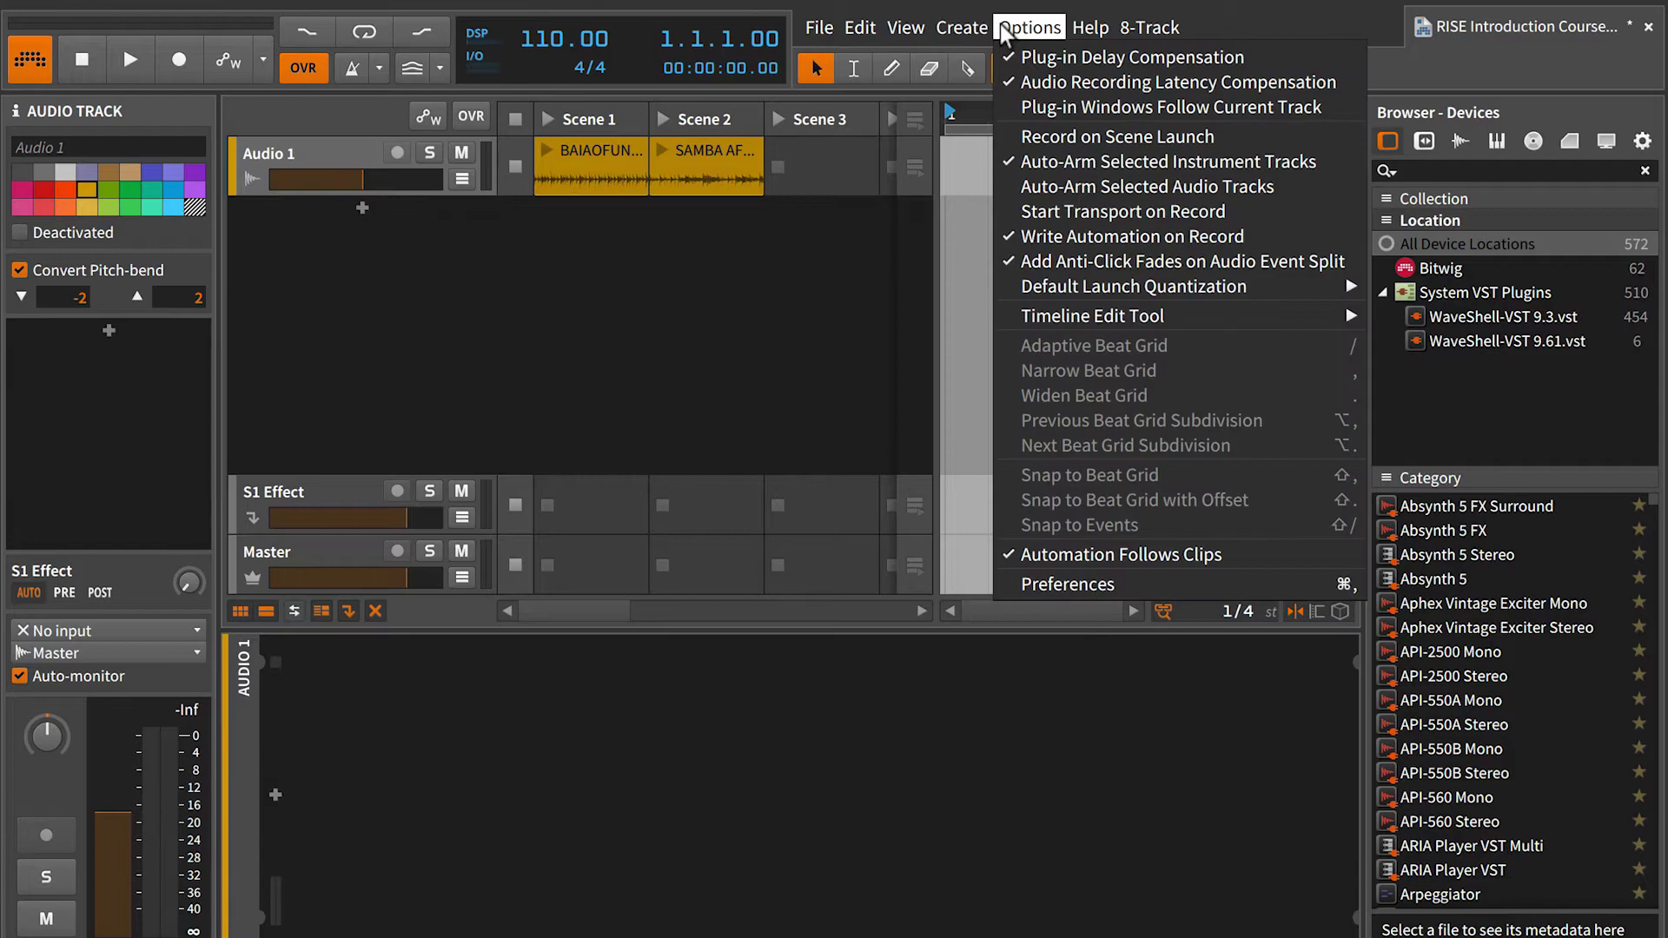
left_click(1040, 581)
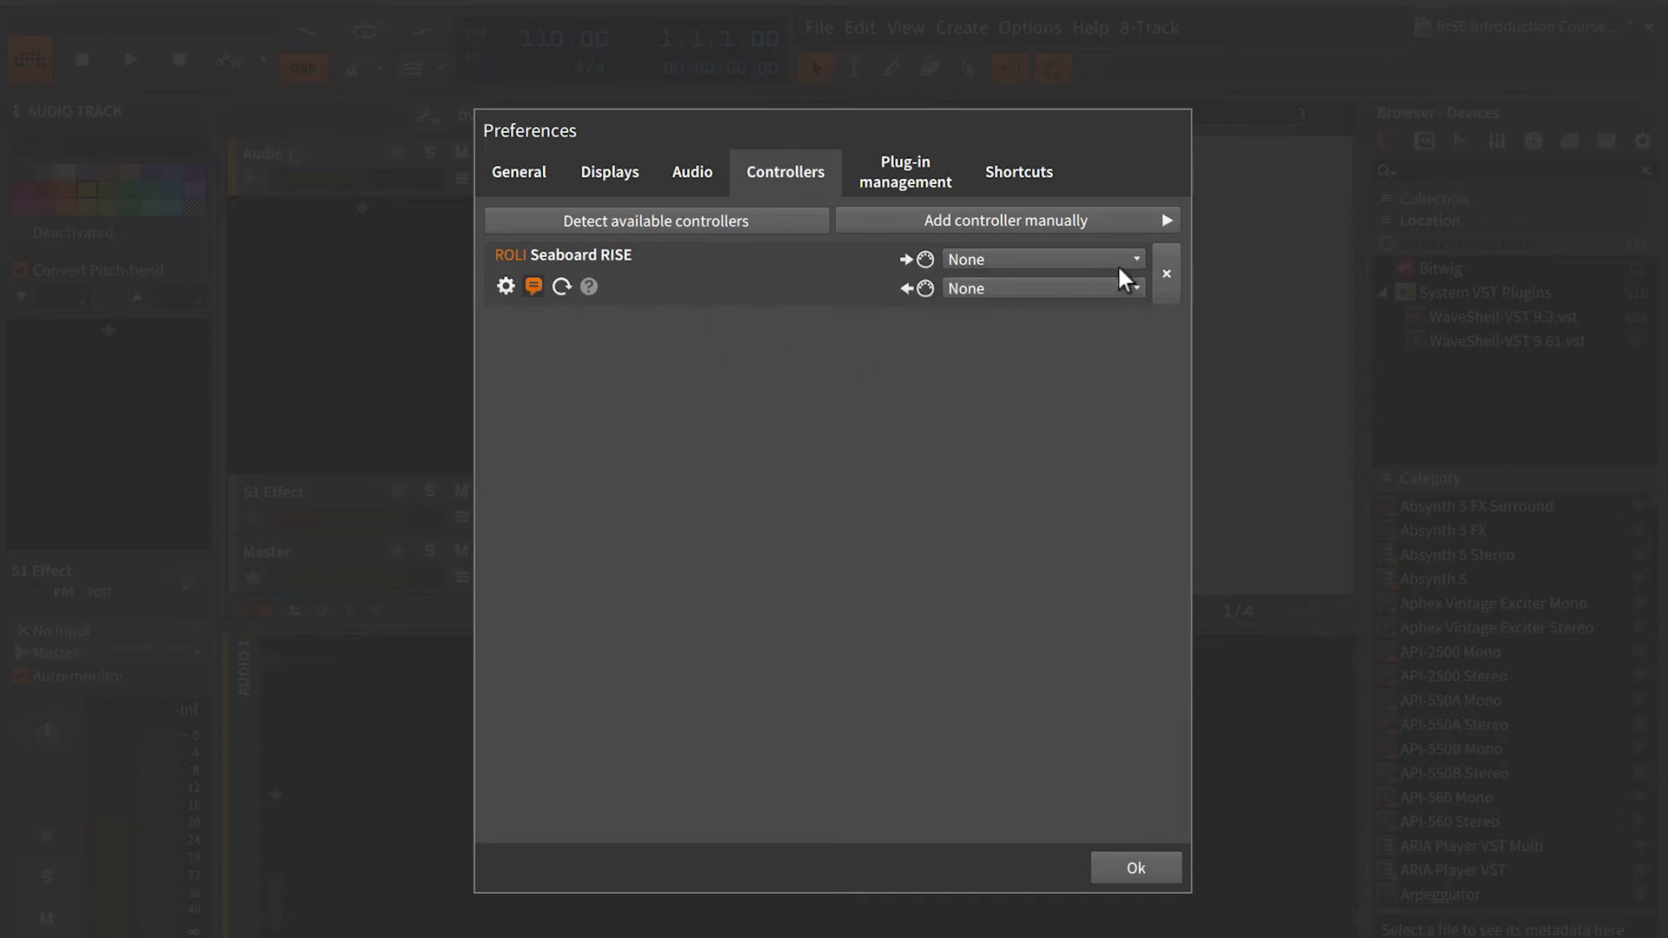
left_click(1042, 260)
left_click(1039, 309)
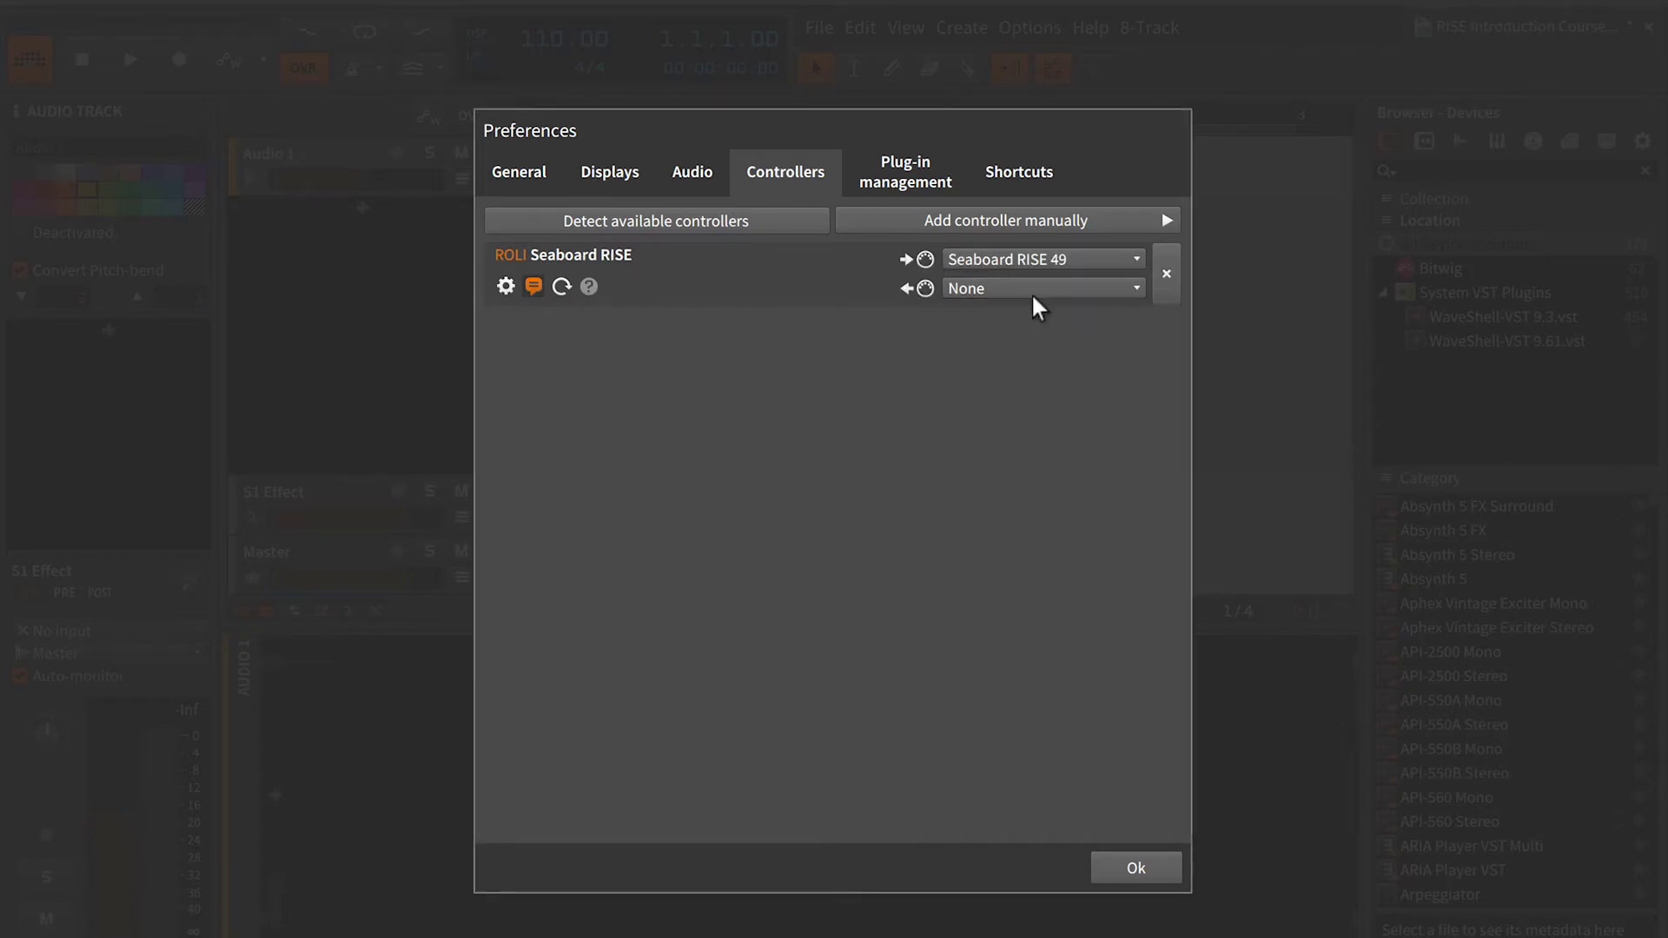
left_click(990, 289)
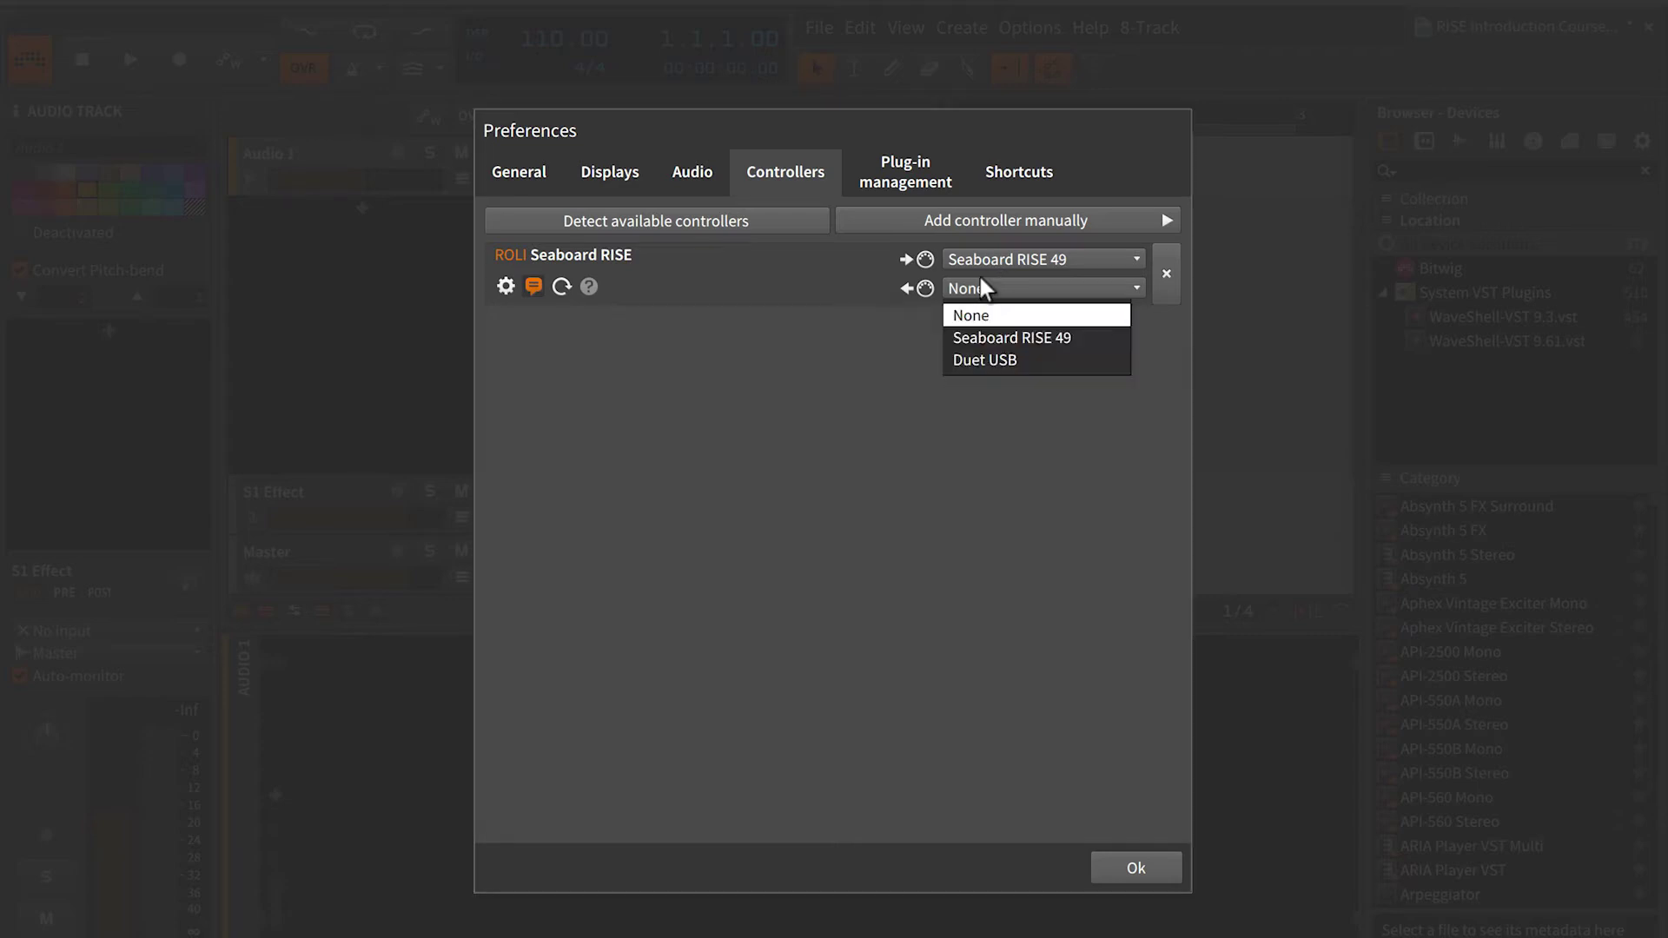
left_click(991, 335)
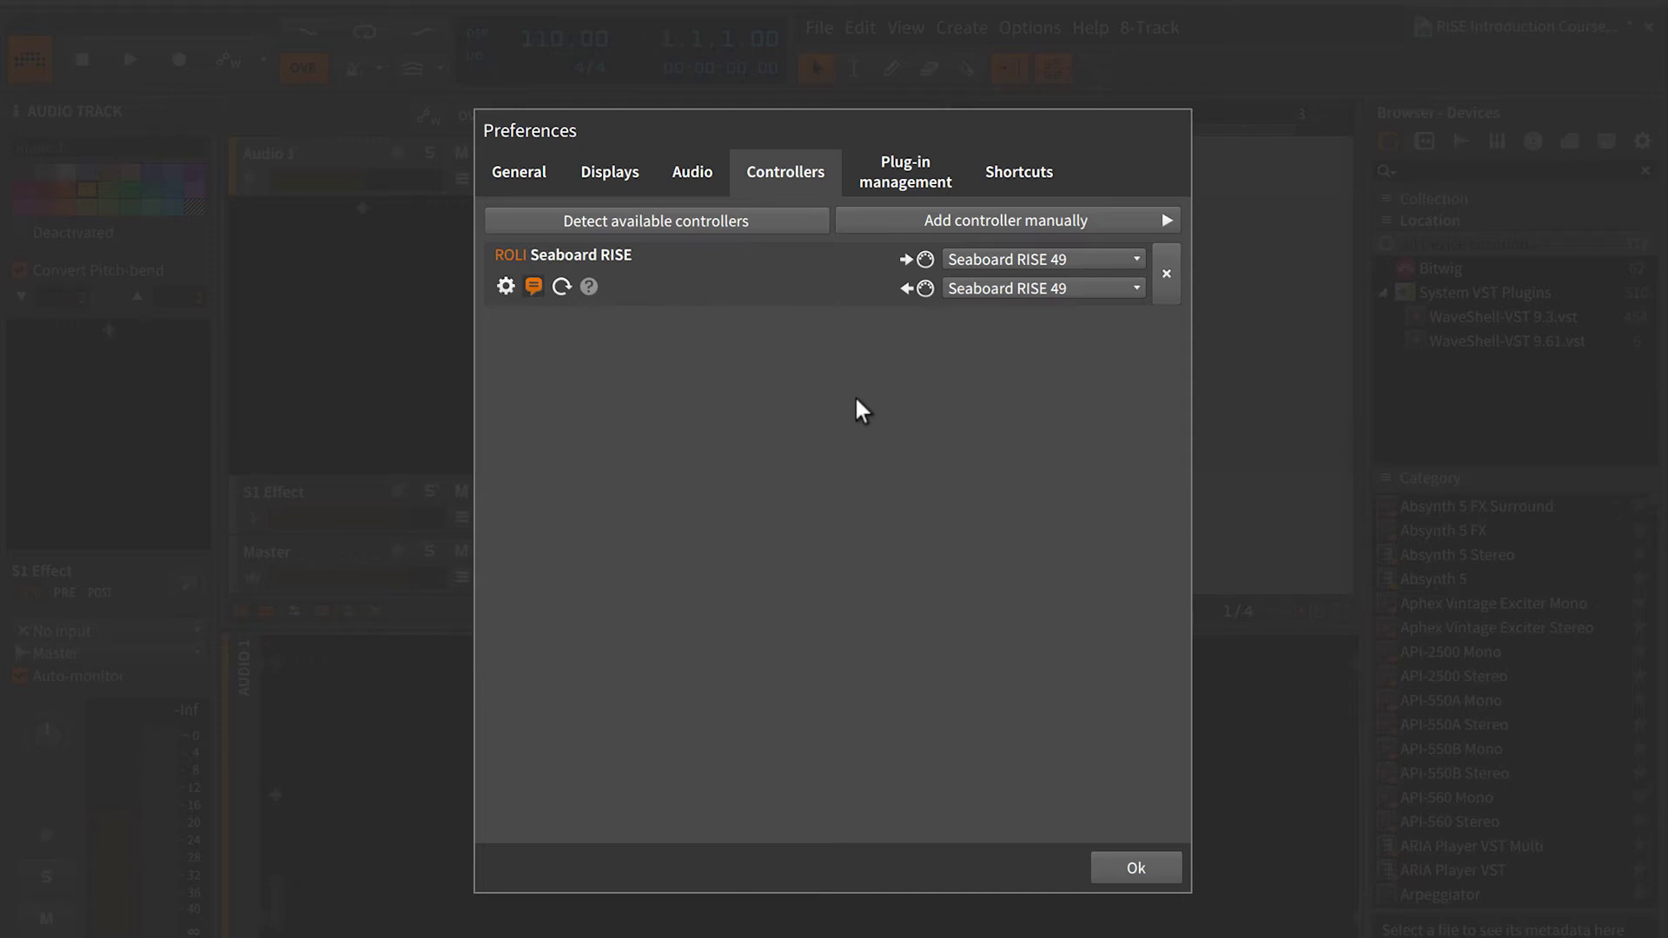
left_click(1138, 868)
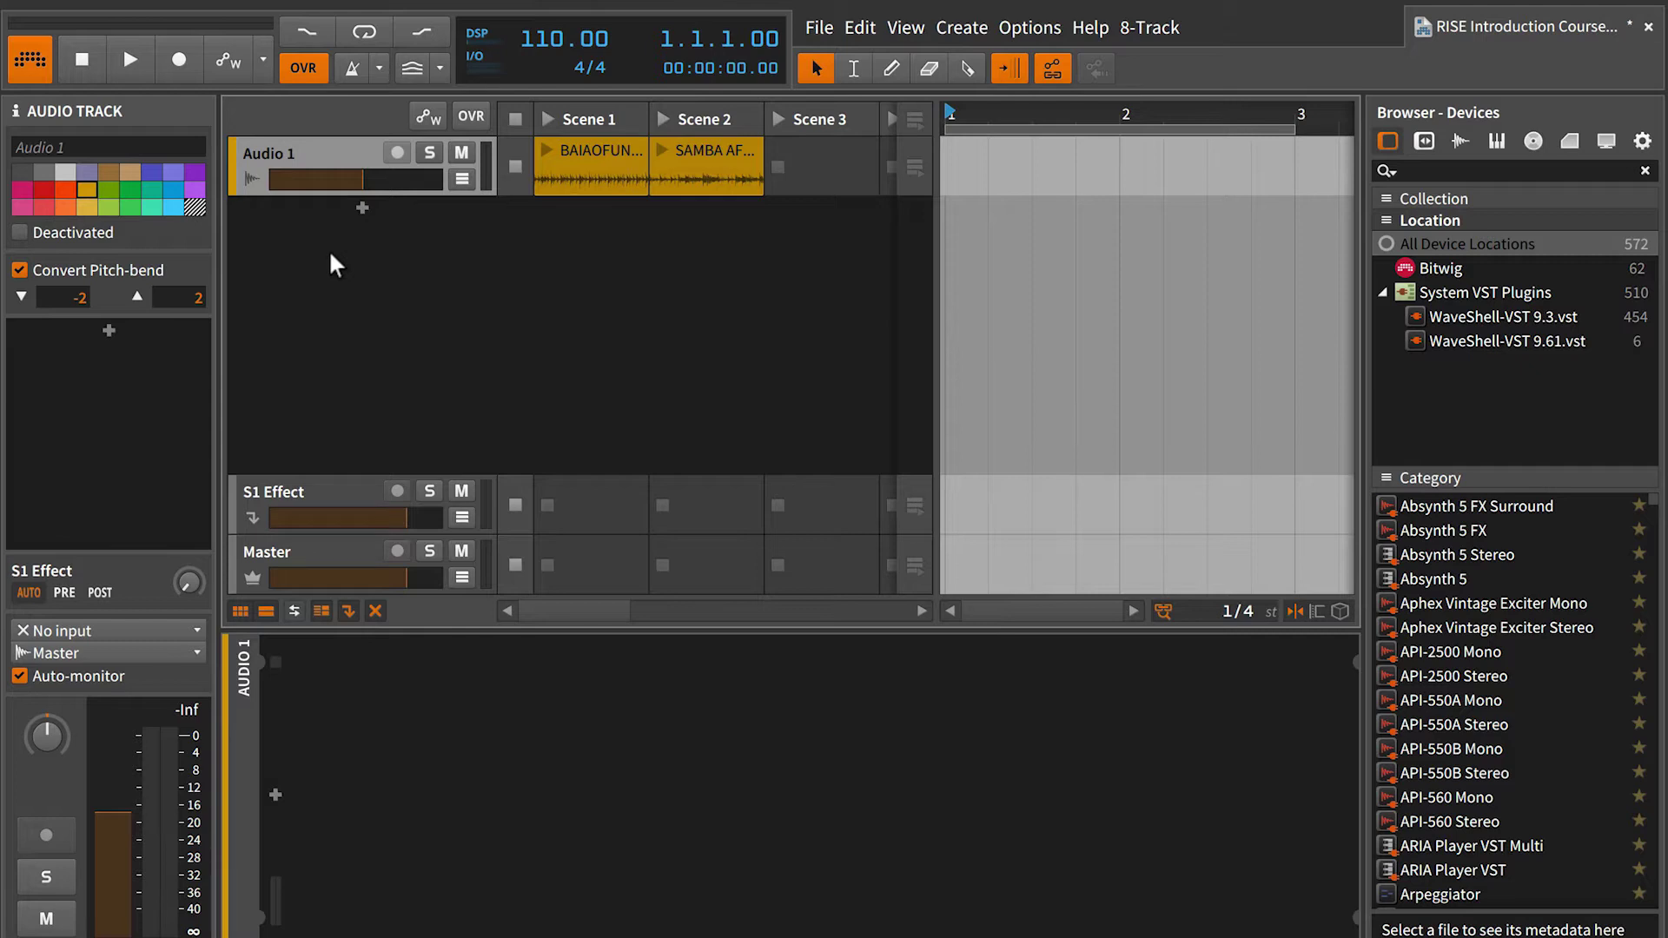
Step: Create an instrument track with Equator for RISE, picked from the ROLI-filtered device browser
double_click(352, 198)
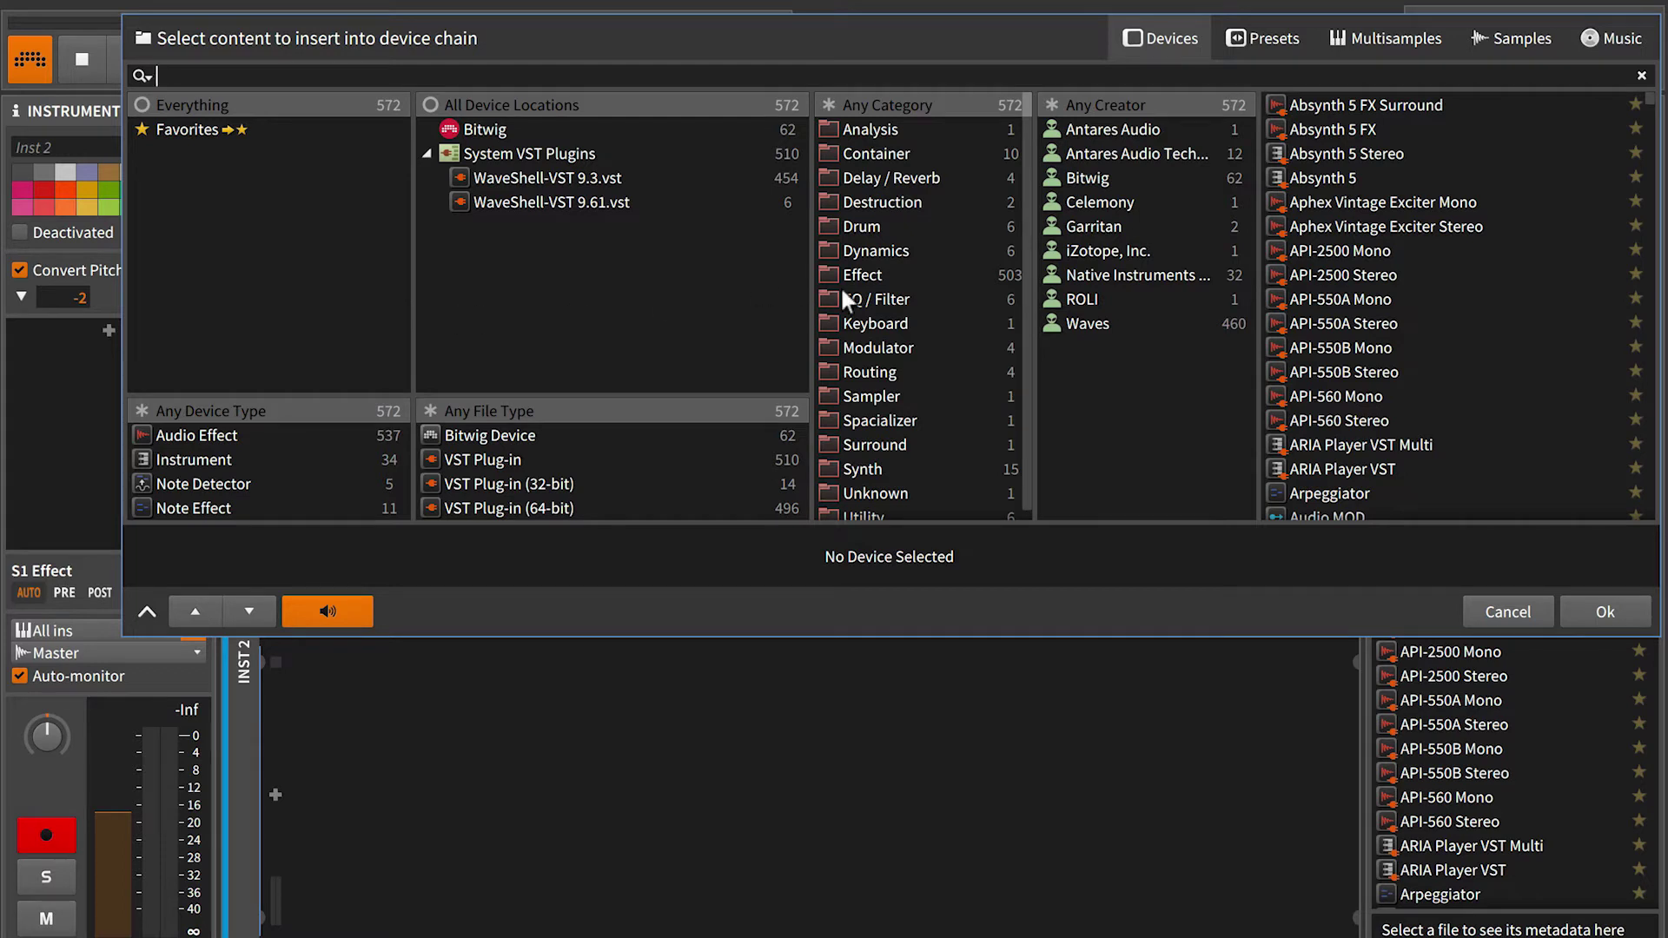
left_click(1092, 294)
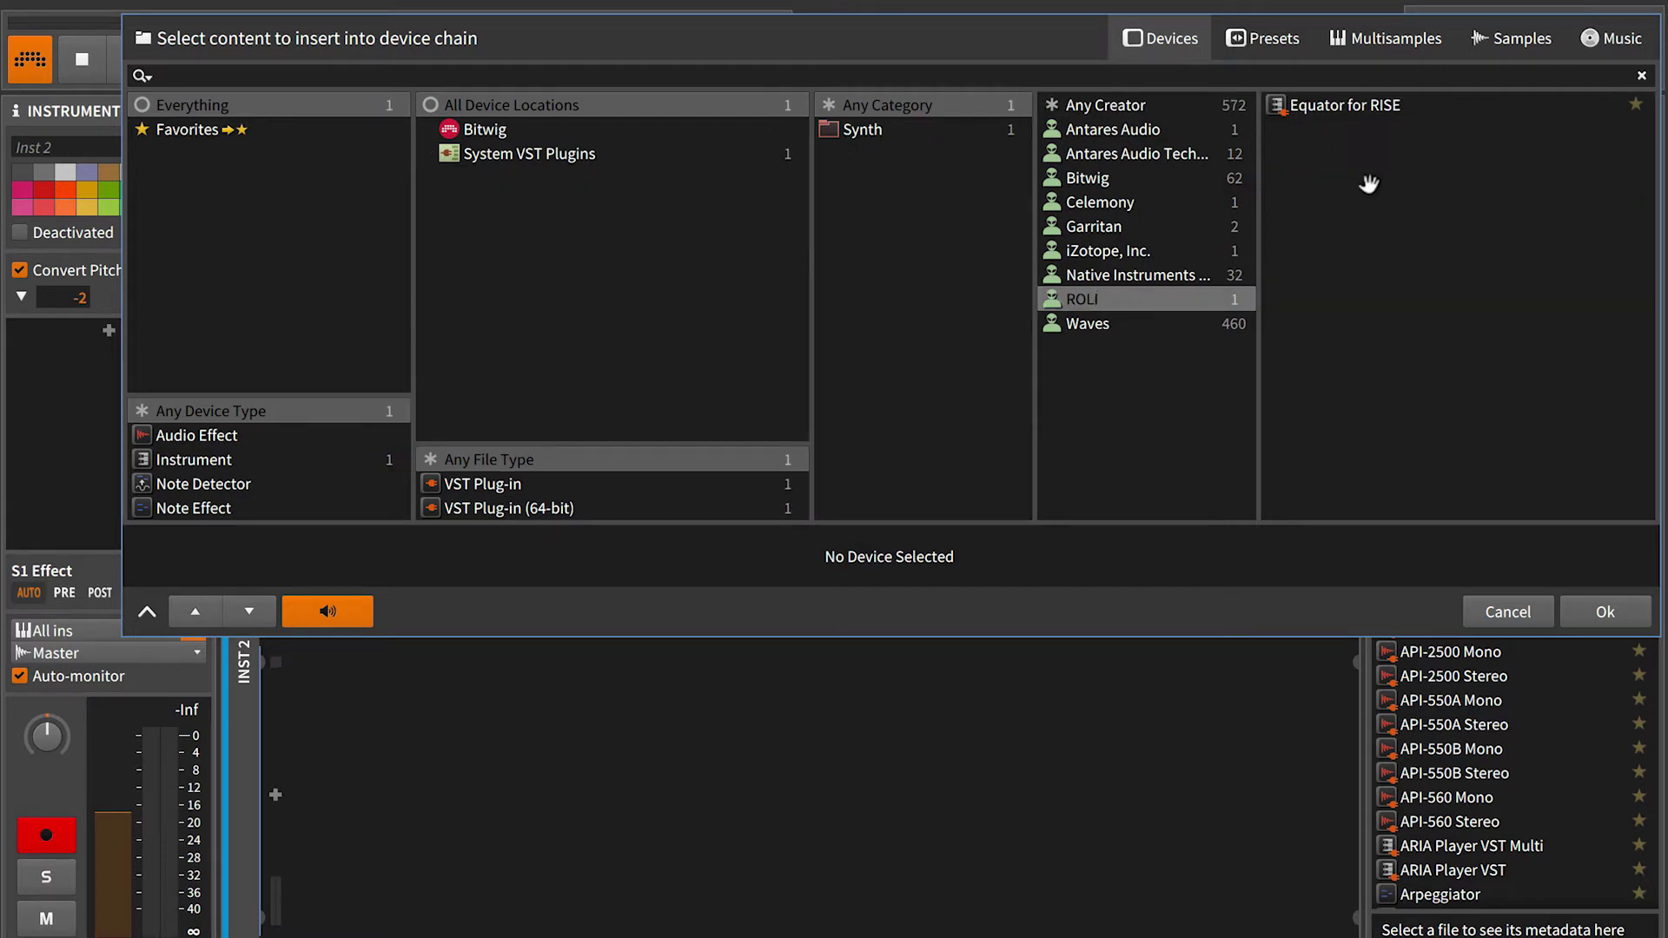
double_click(1360, 105)
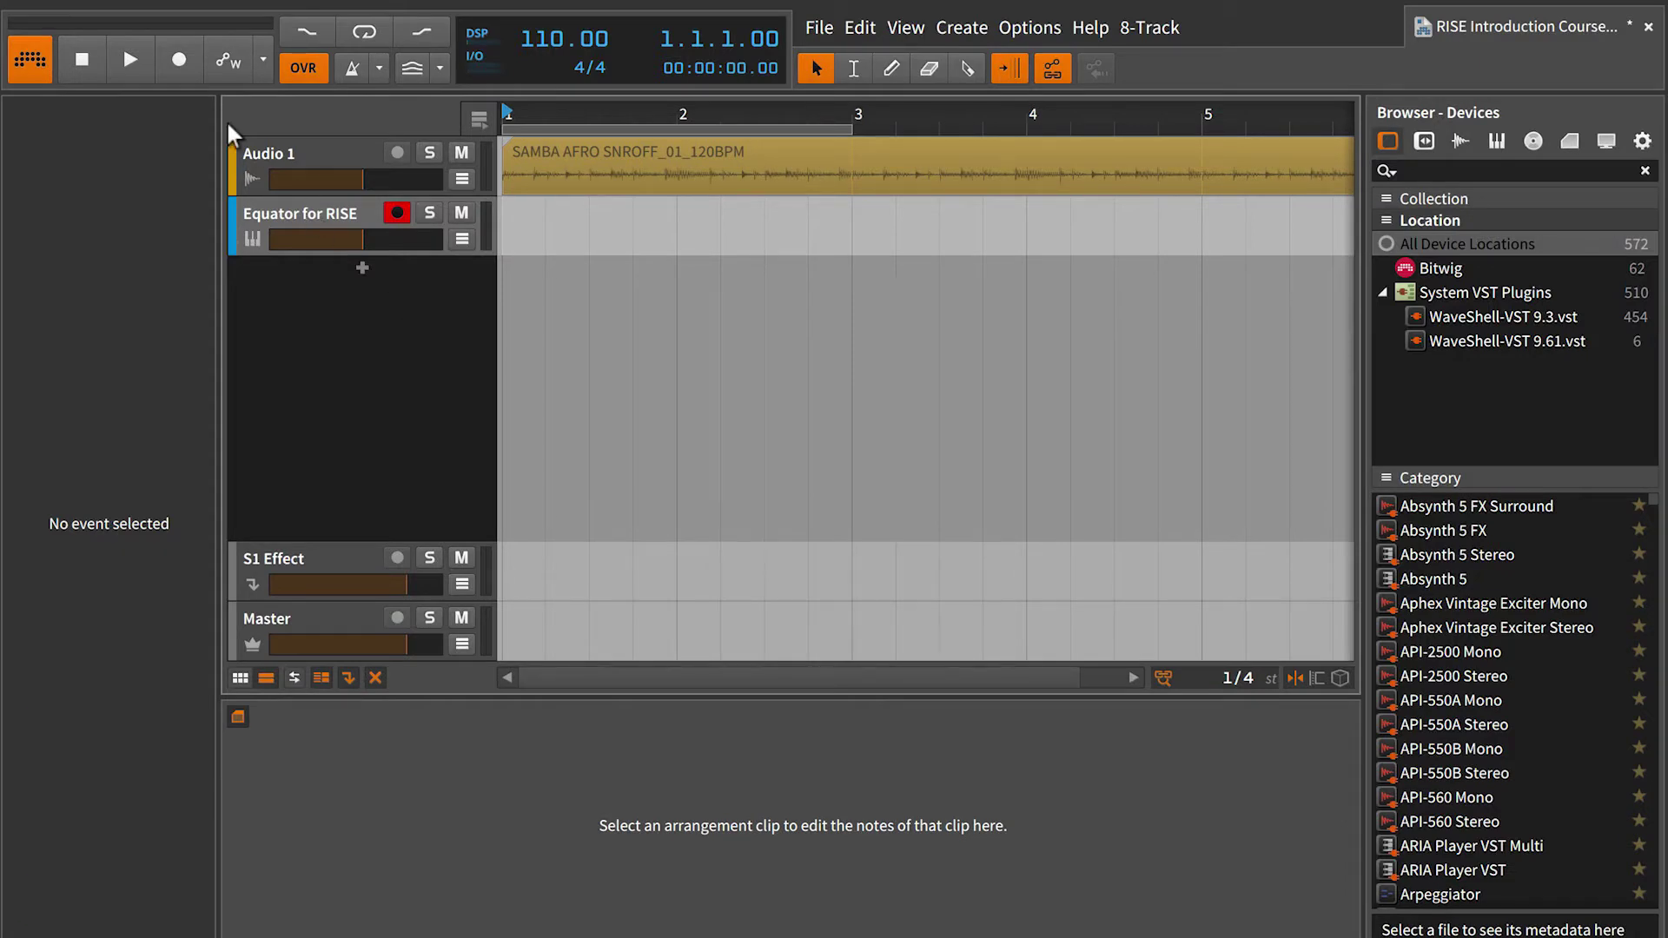
Step: Record the three-note chord into a MIDI clip spanning roughly bars 1–5
left_click(178, 60)
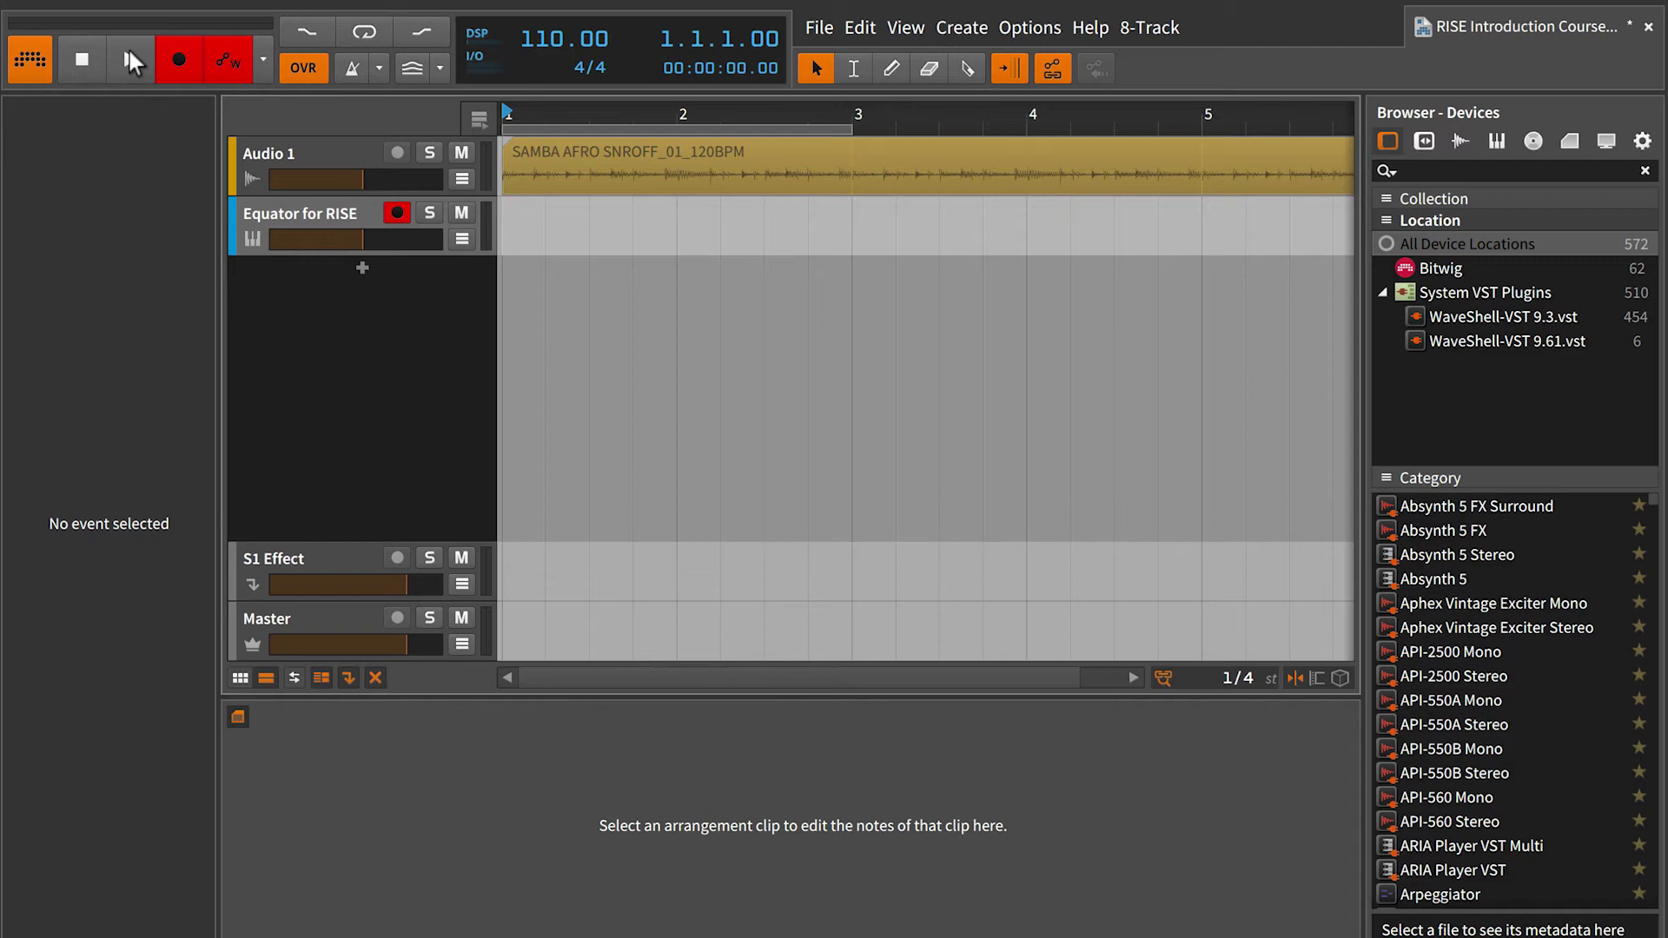
left_click(122, 50)
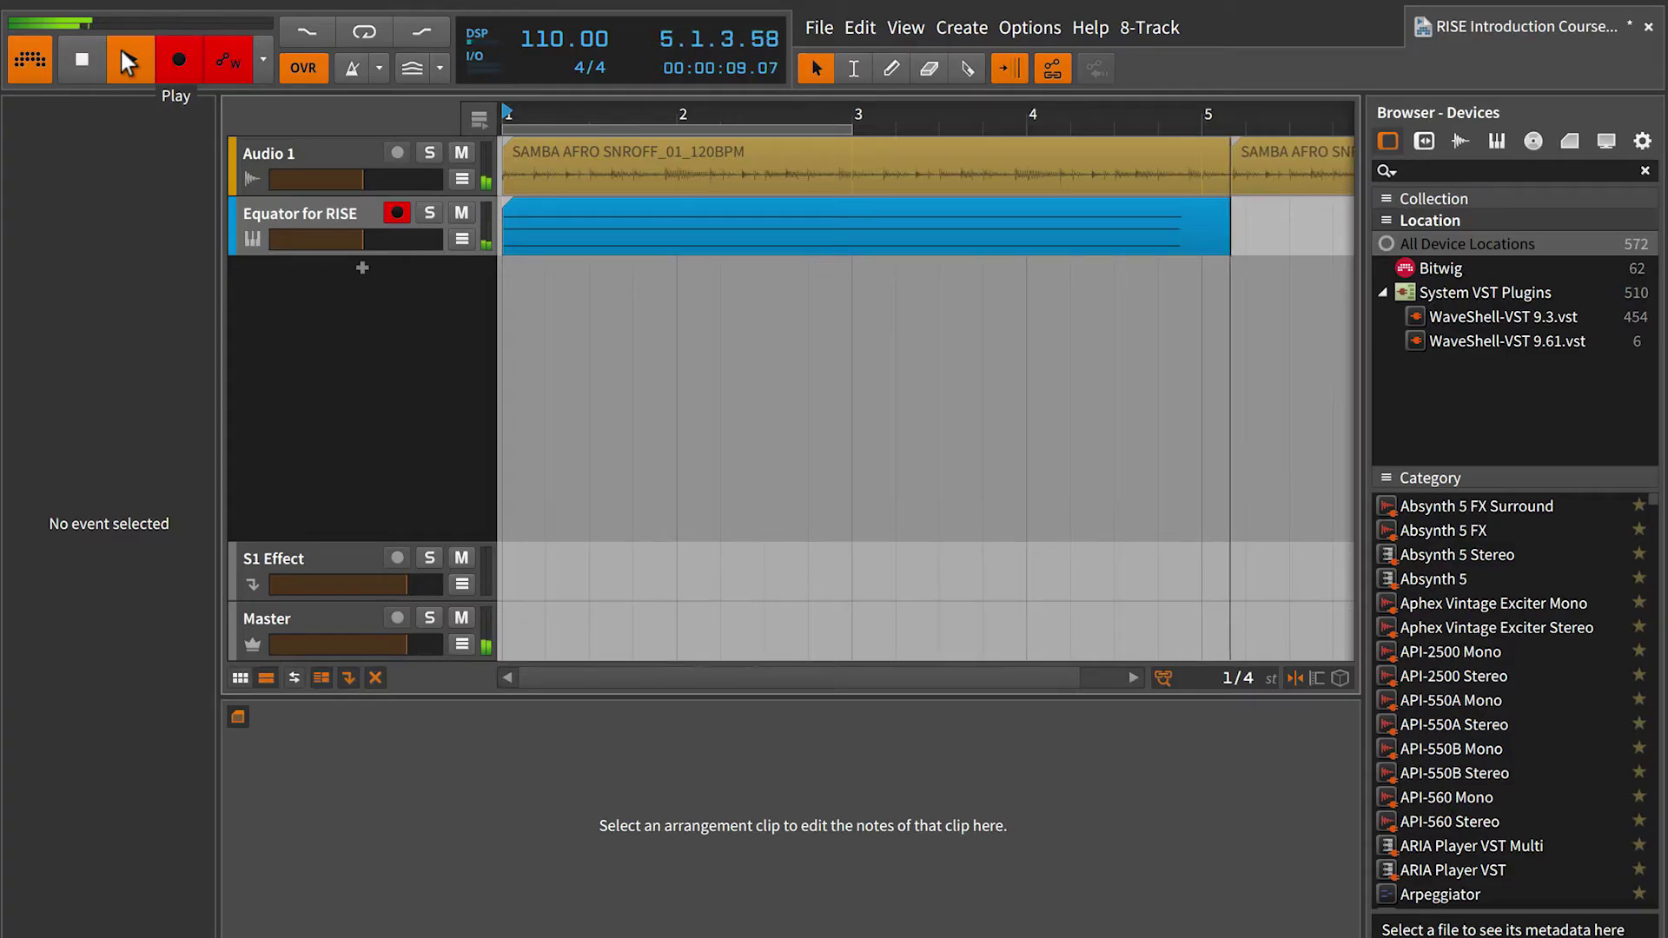
left_click(71, 51)
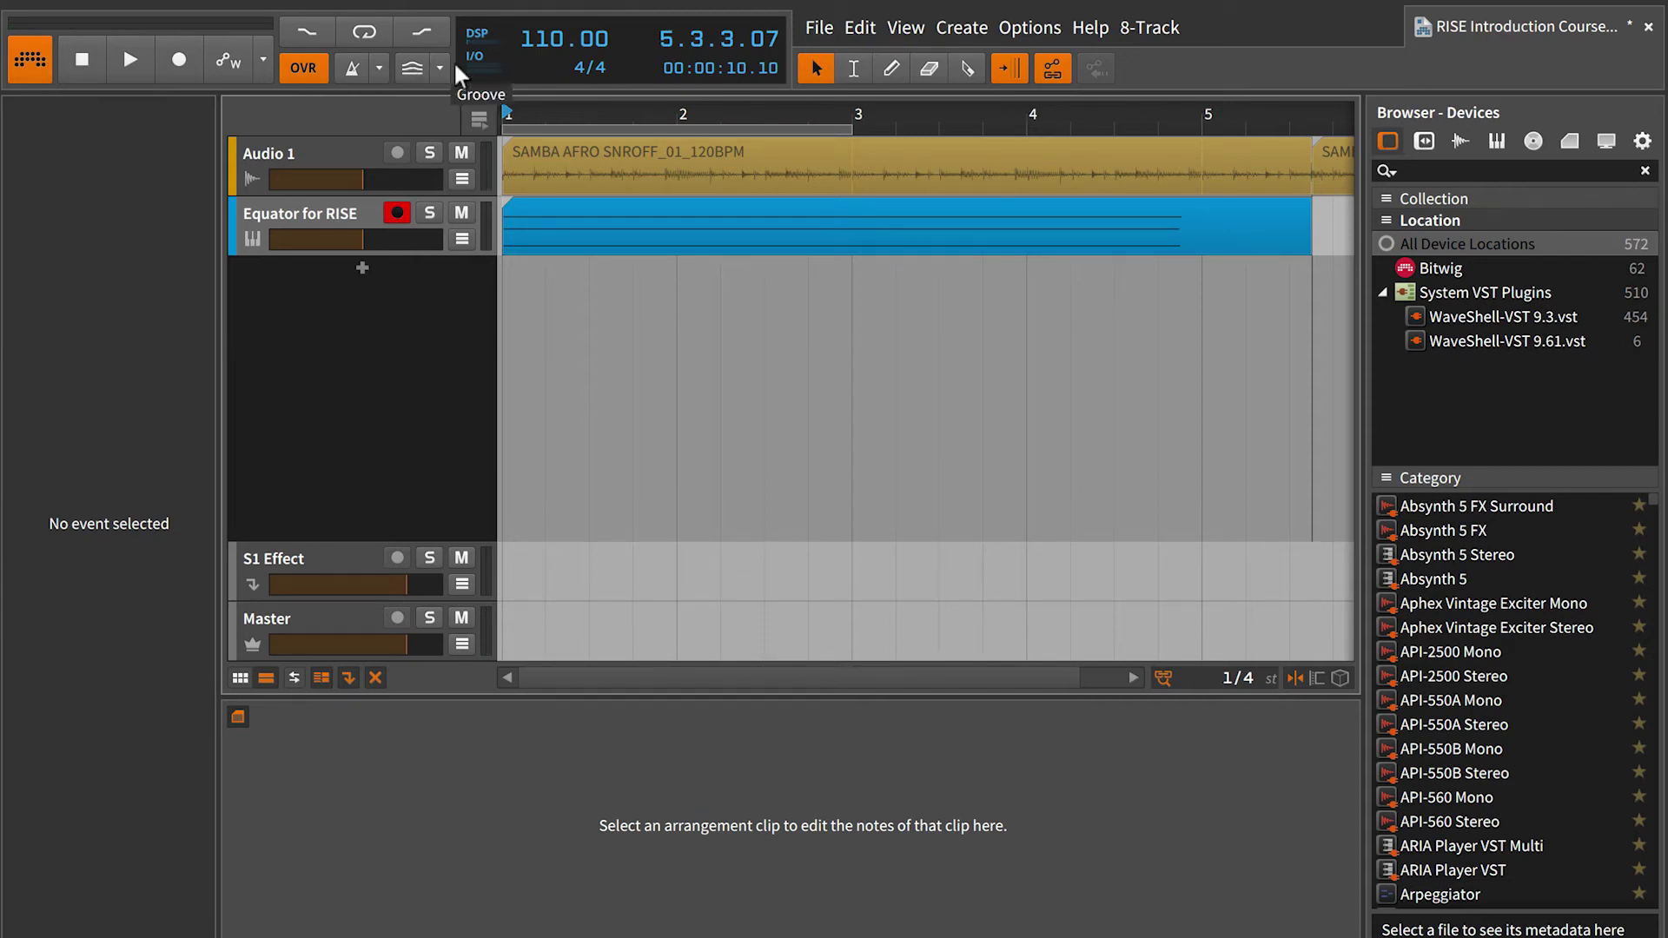
Step: Open the recorded clip in an enlarged note editor with pitch expression points shown
left_click(603, 202)
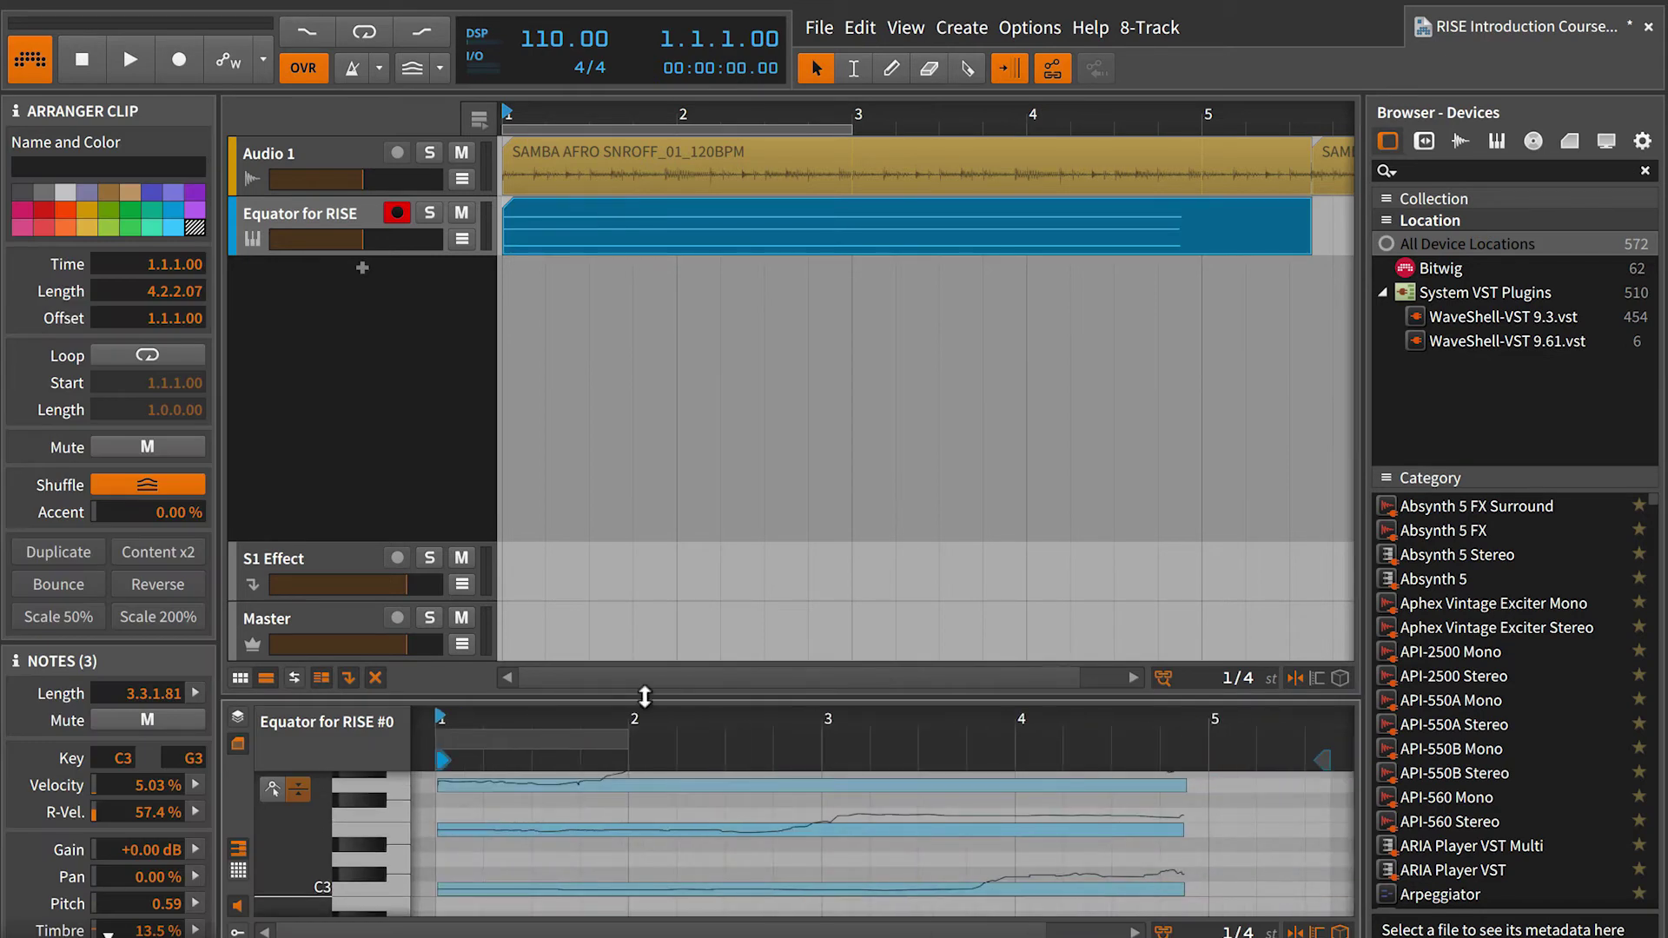
left_click_drag(644, 697, 671, 474)
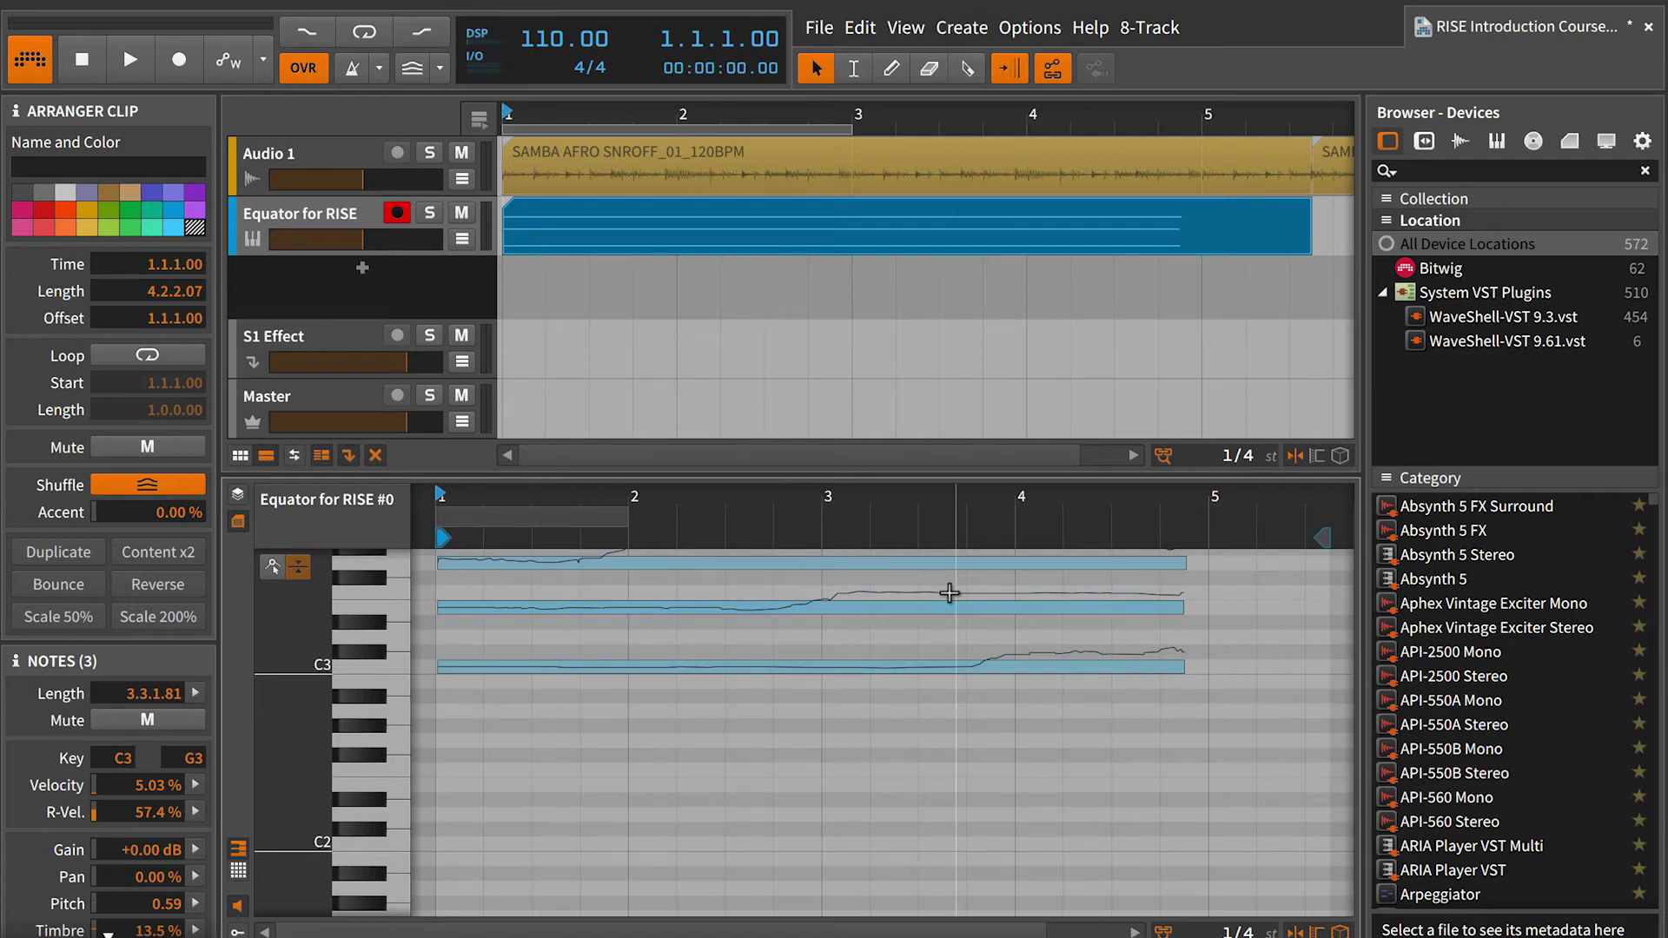
left_click(272, 567)
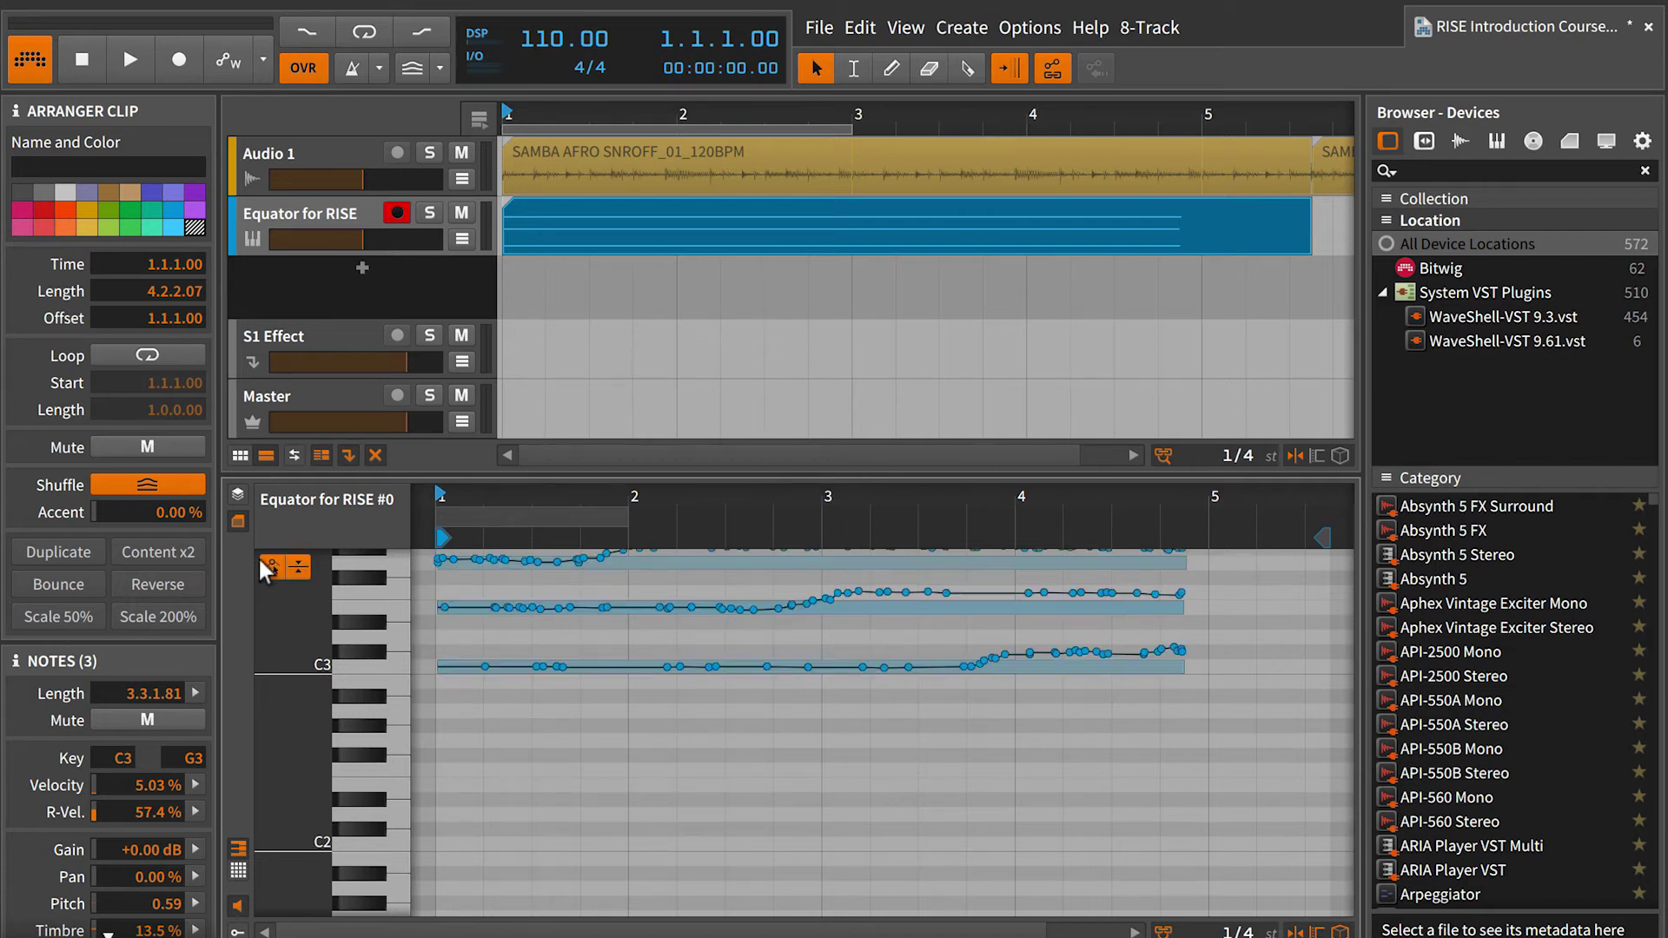
scroll(930, 640, "up", 1)
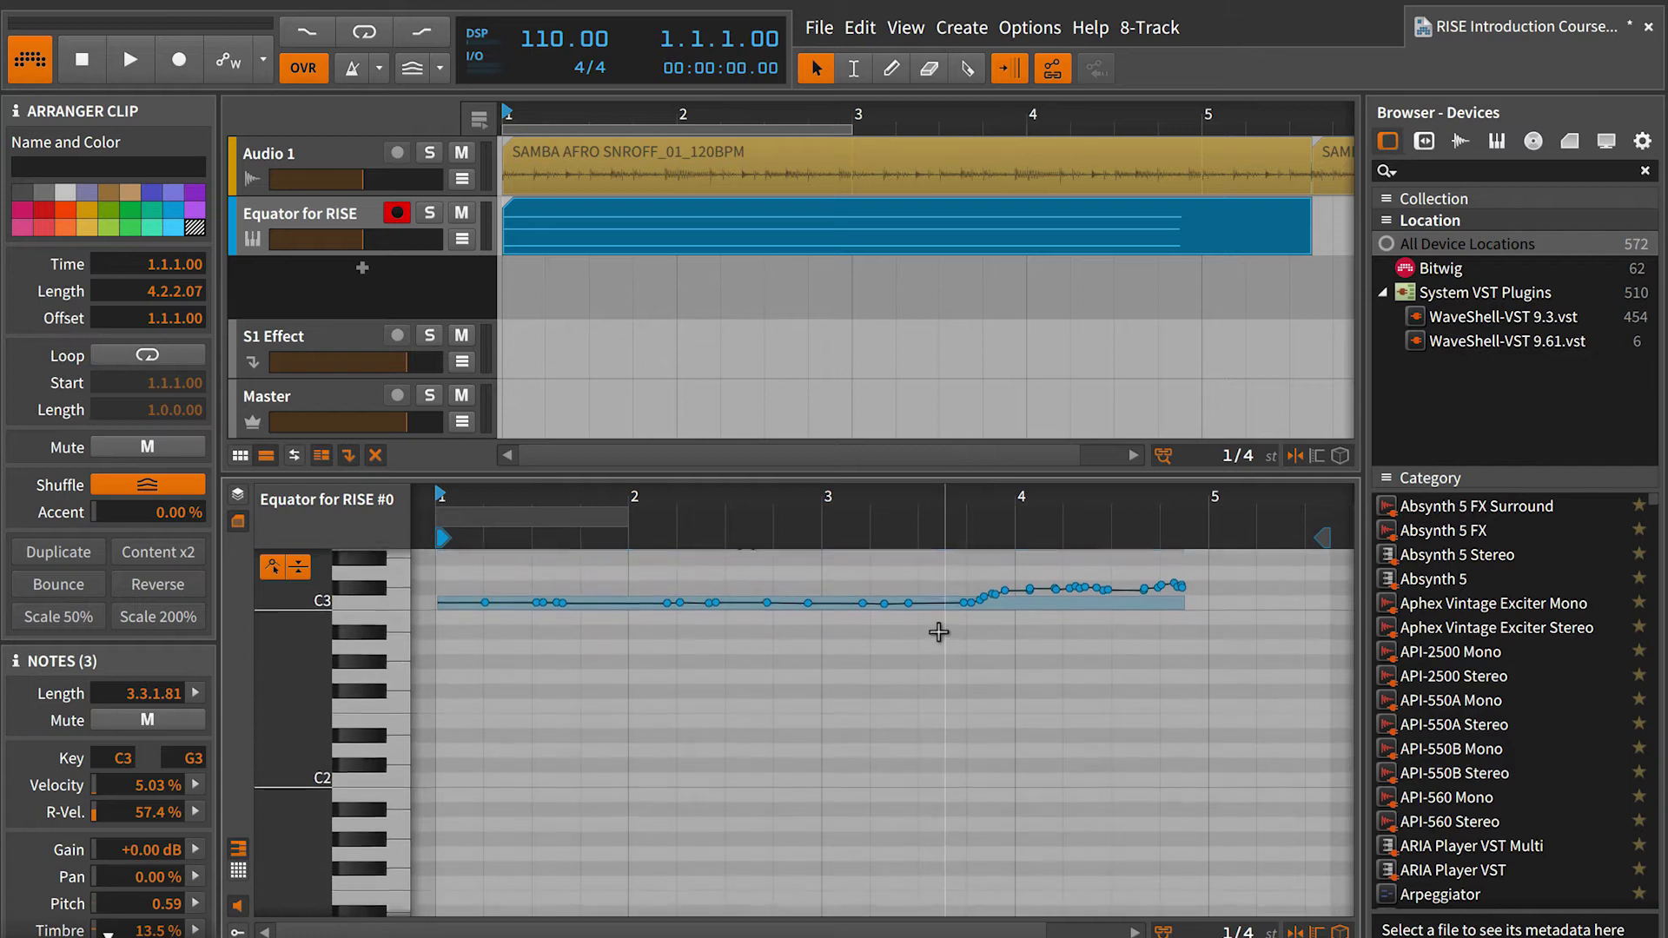
Step: Drag each chord note's final pitch point downward, the third note's to -2.00
left_click(1162, 581)
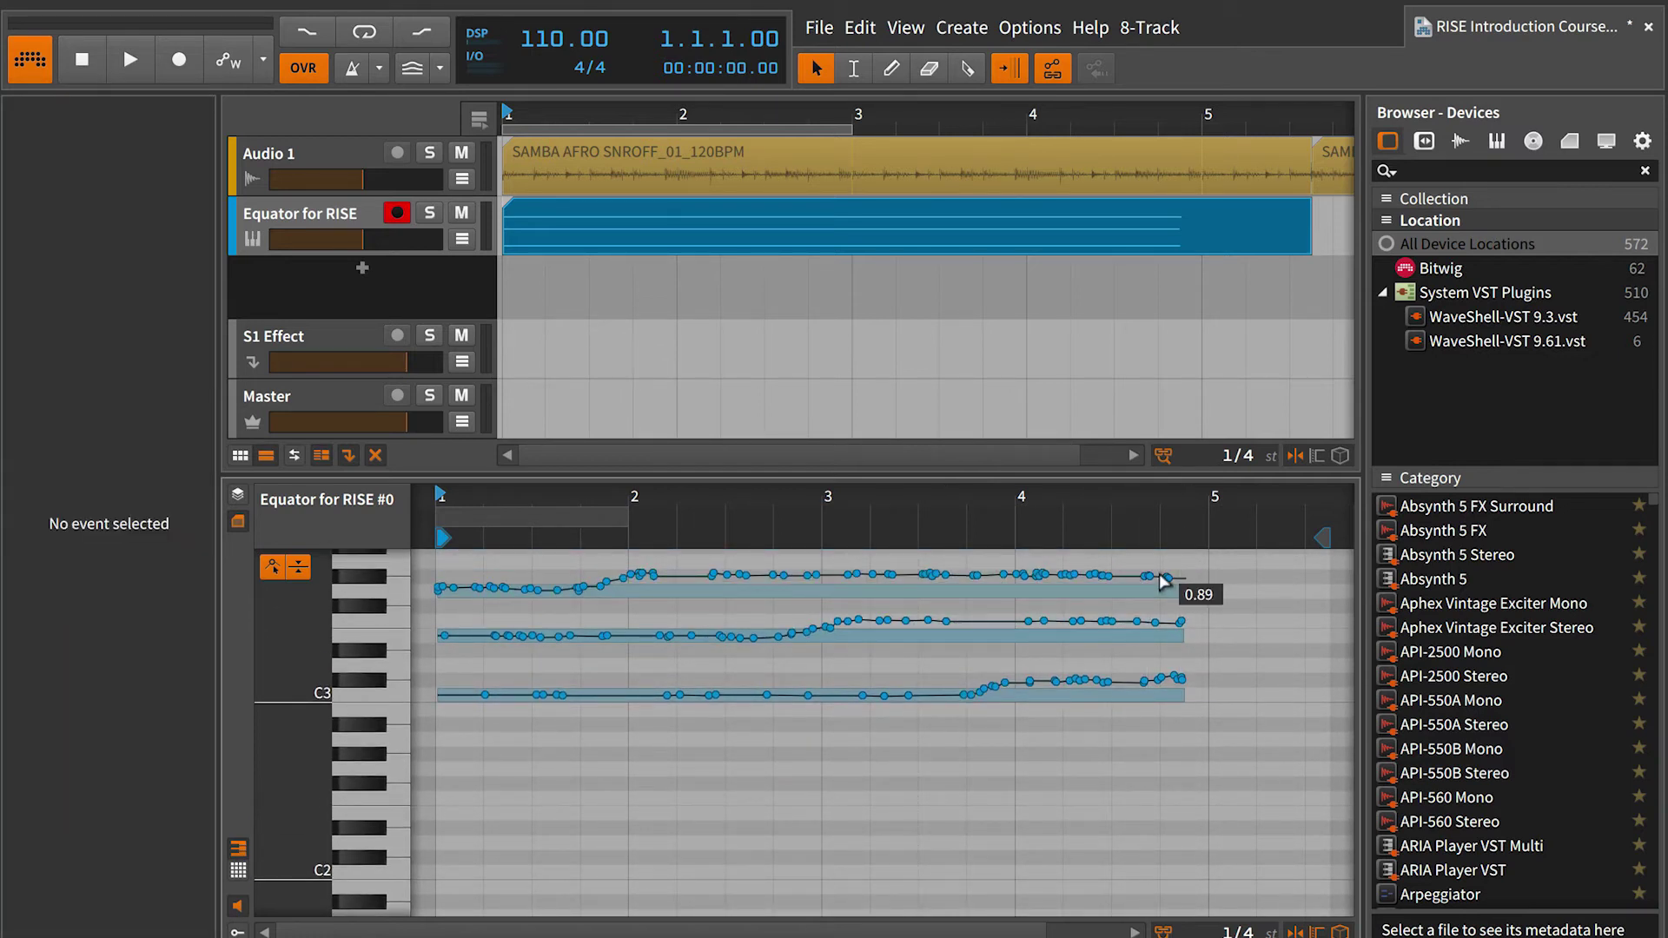
mouse_move(1162, 583)
left_mouse_down()
mouse_move(1144, 570)
mouse_move(1186, 591)
left_mouse_up()
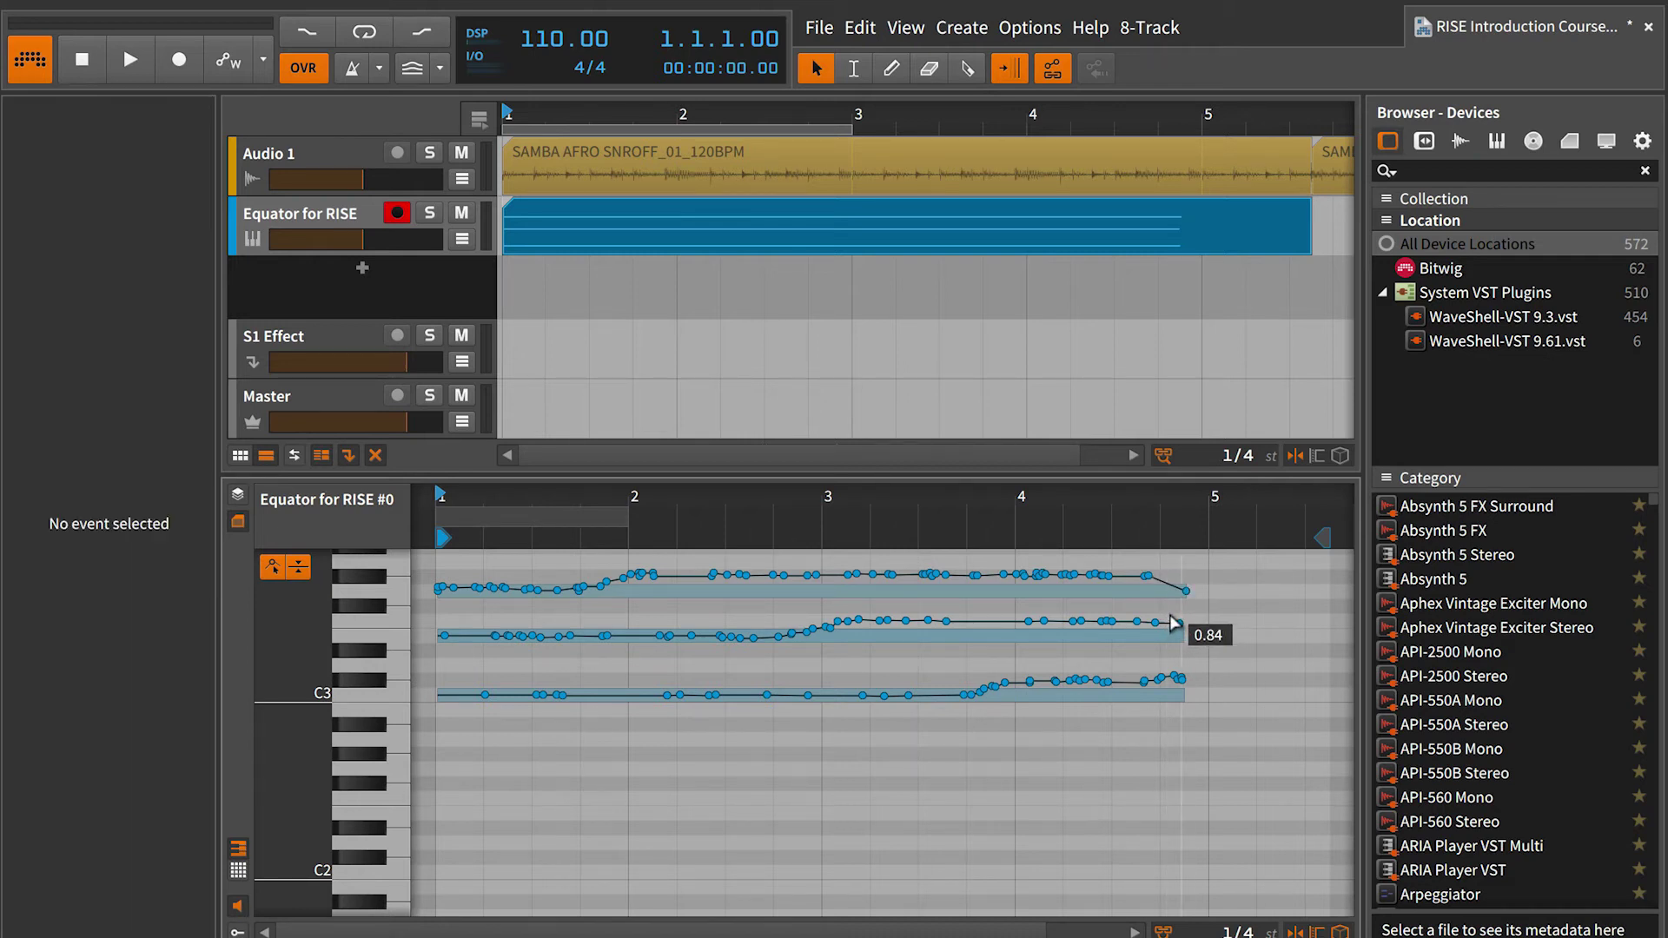
left_click_drag(1174, 620, 1183, 651)
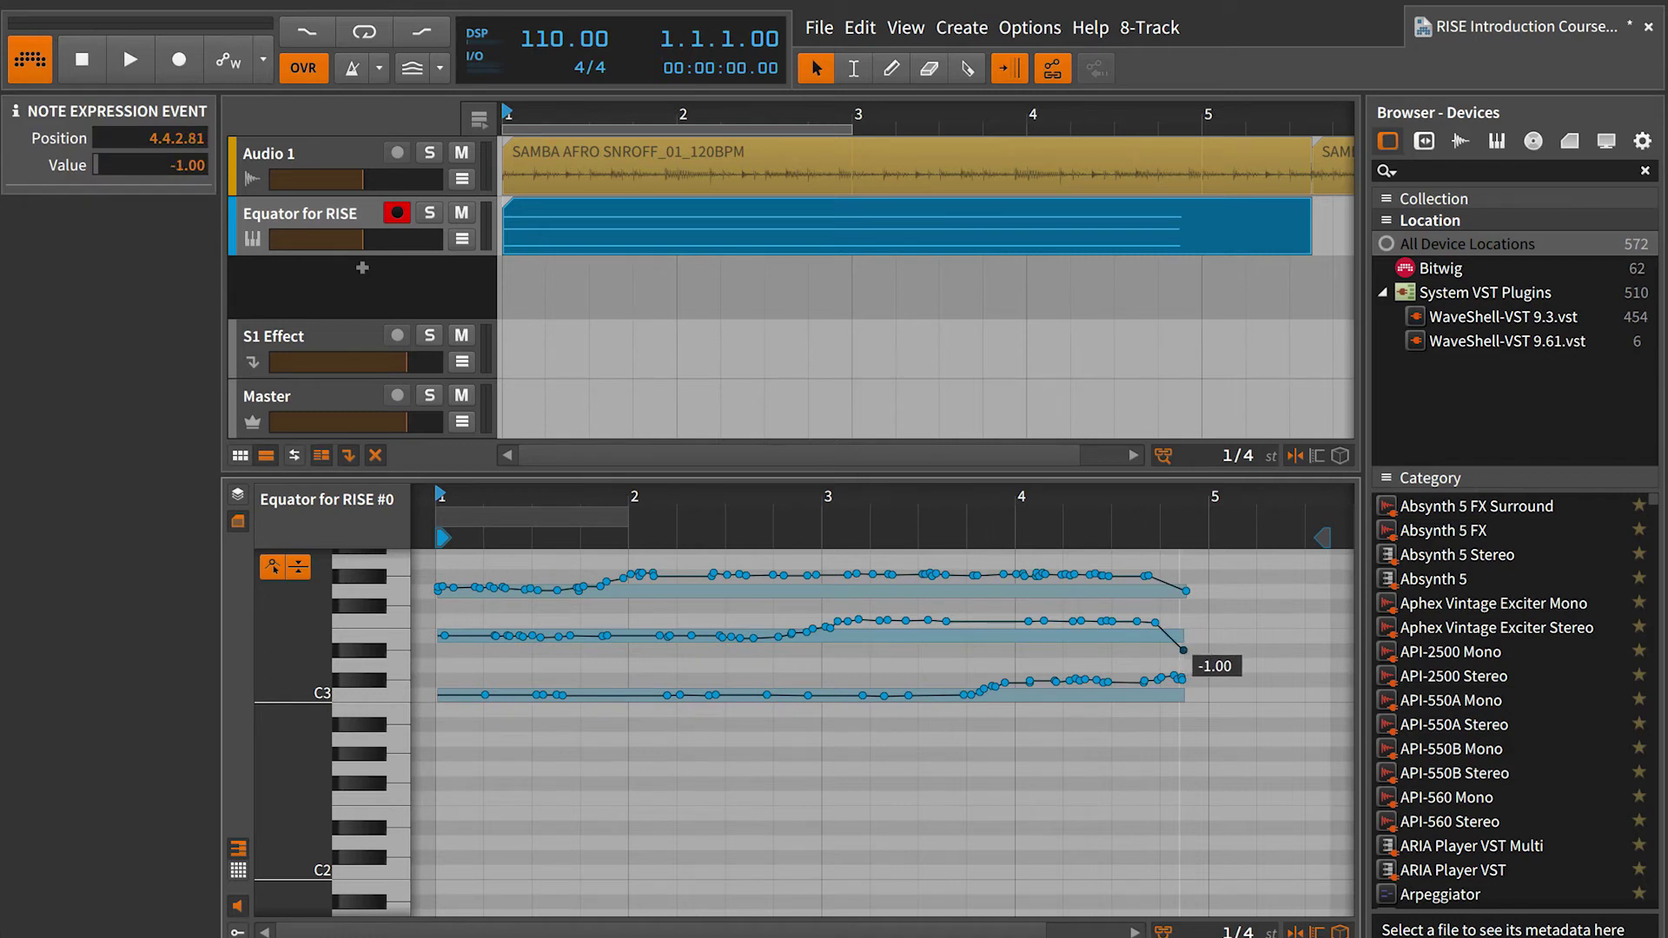
left_click(1166, 677)
left_click(1166, 676)
left_click(1166, 676)
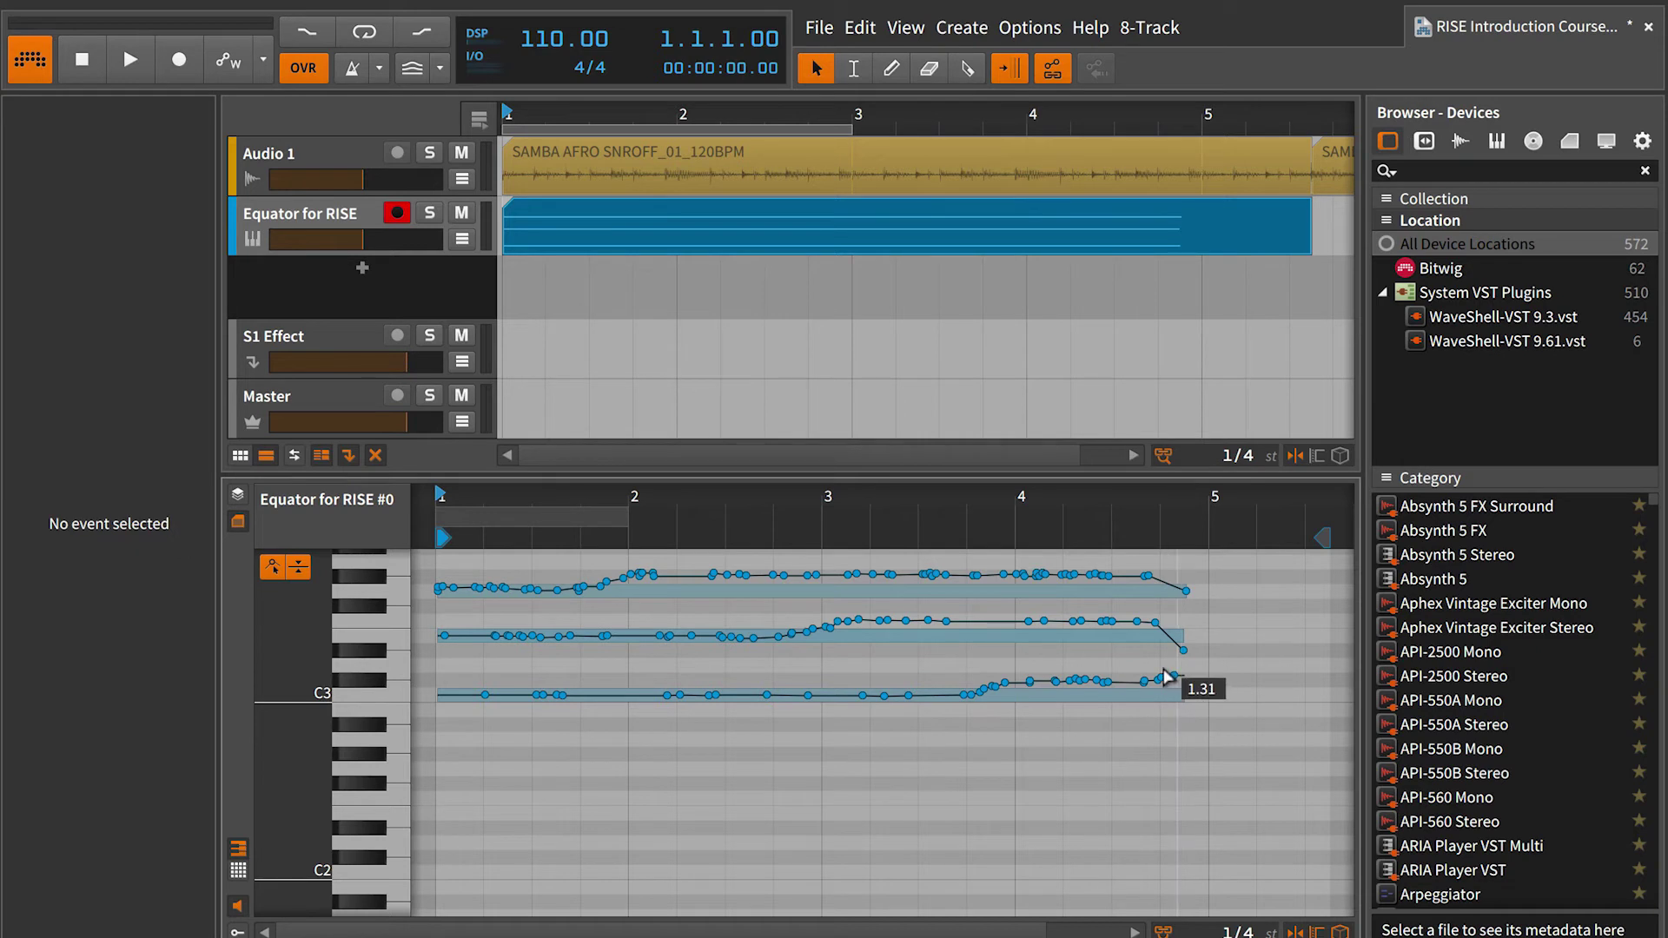
left_click(1166, 676)
left_click_drag(1165, 676, 1179, 723)
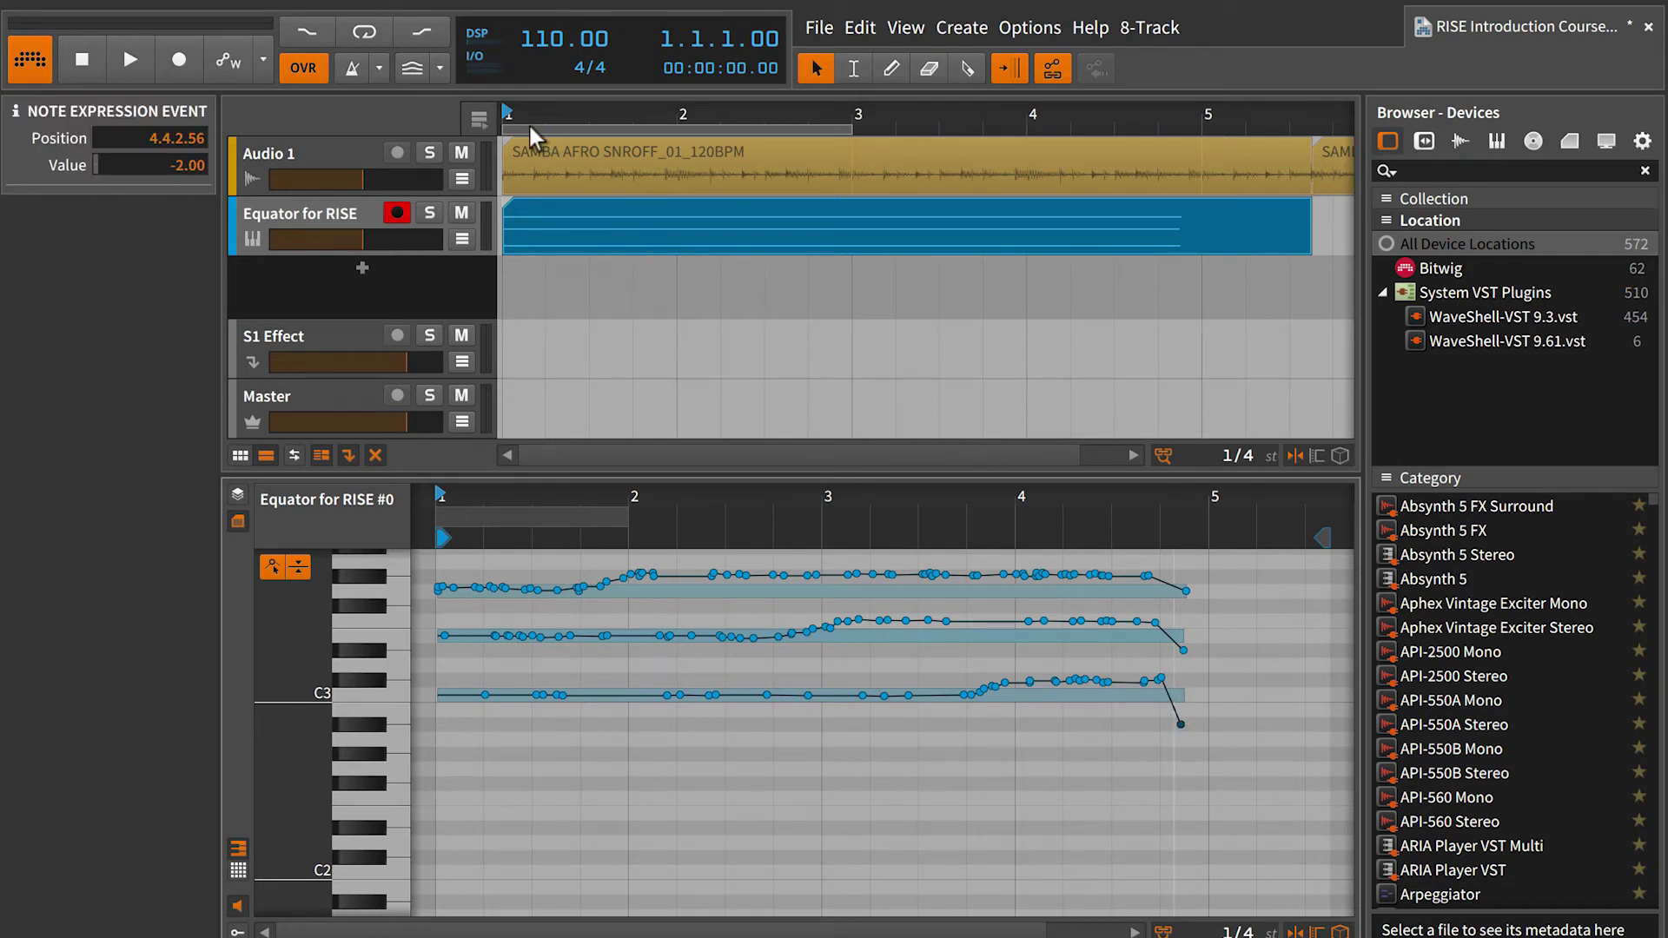
left_click(129, 59)
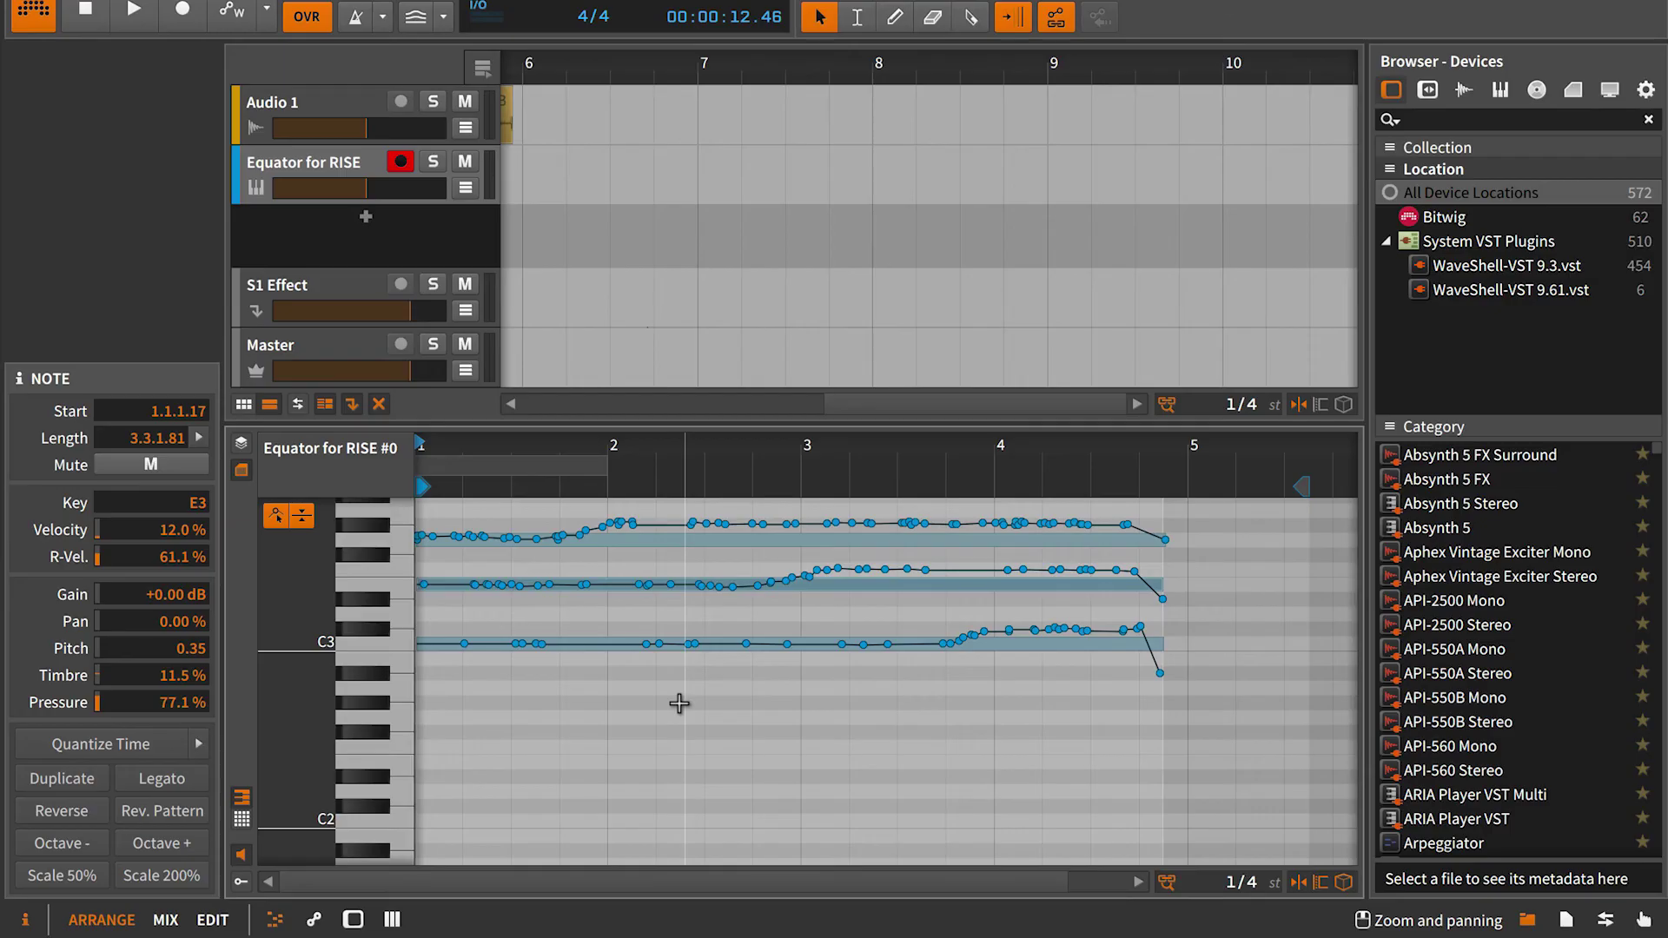
Step: Lower the E3 note's velocity to 8.98% in the expression lane, then display pressure curves
left_click(229, 877)
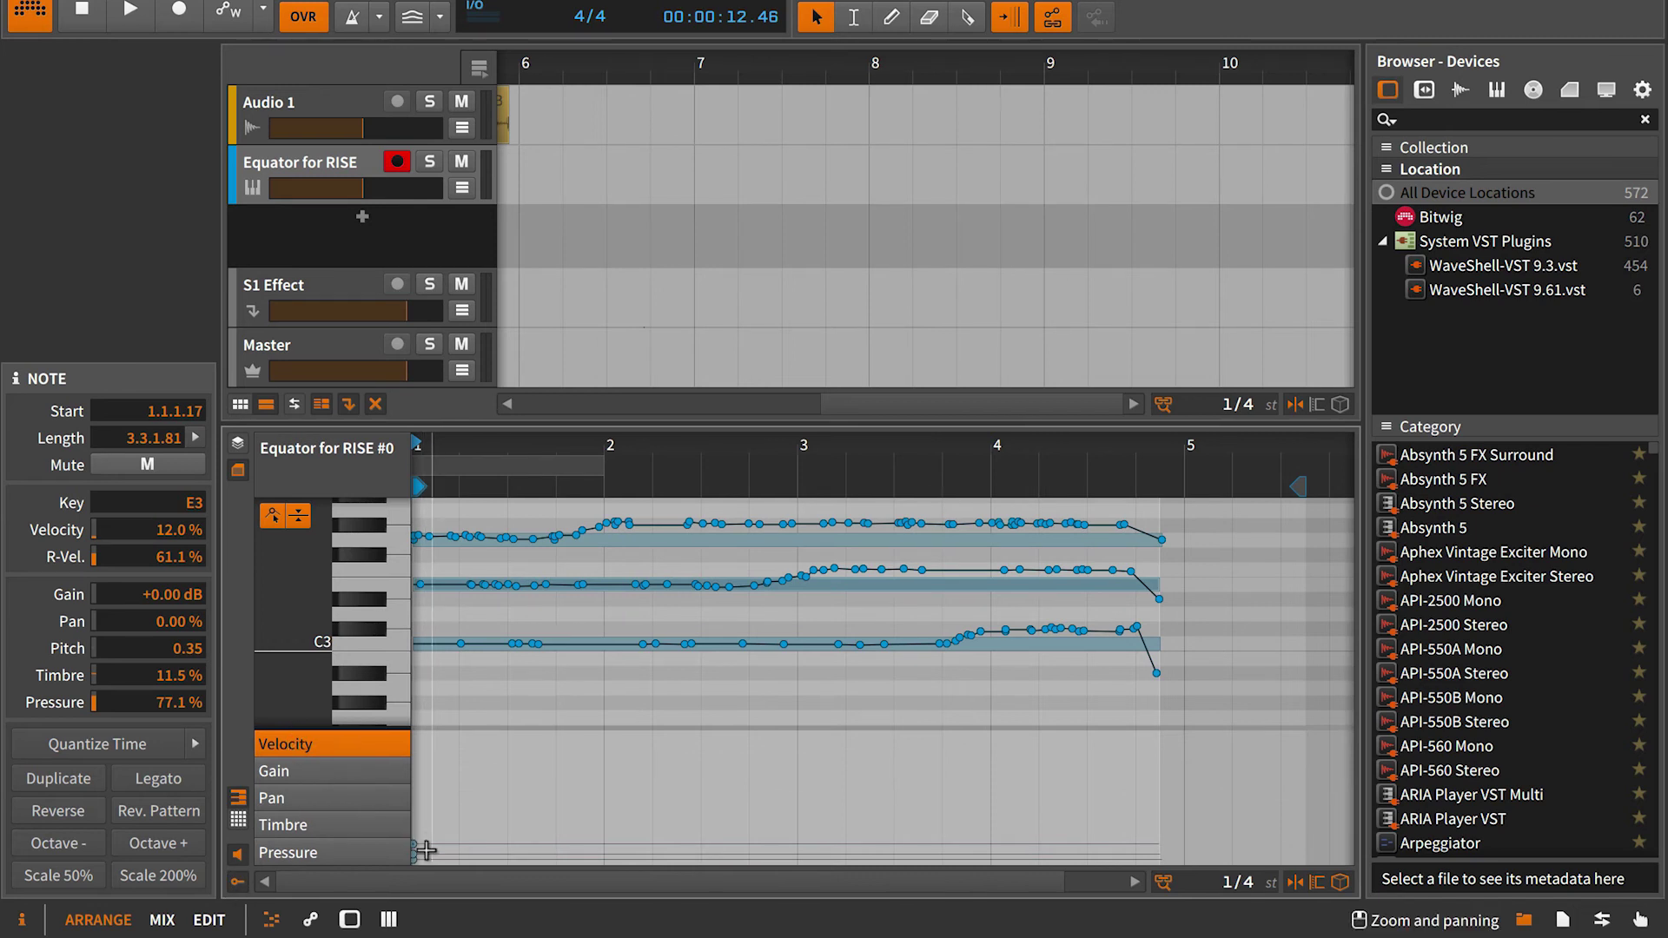
mouse_move(425, 847)
left_mouse_down()
mouse_move(431, 789)
mouse_move(428, 850)
left_mouse_up()
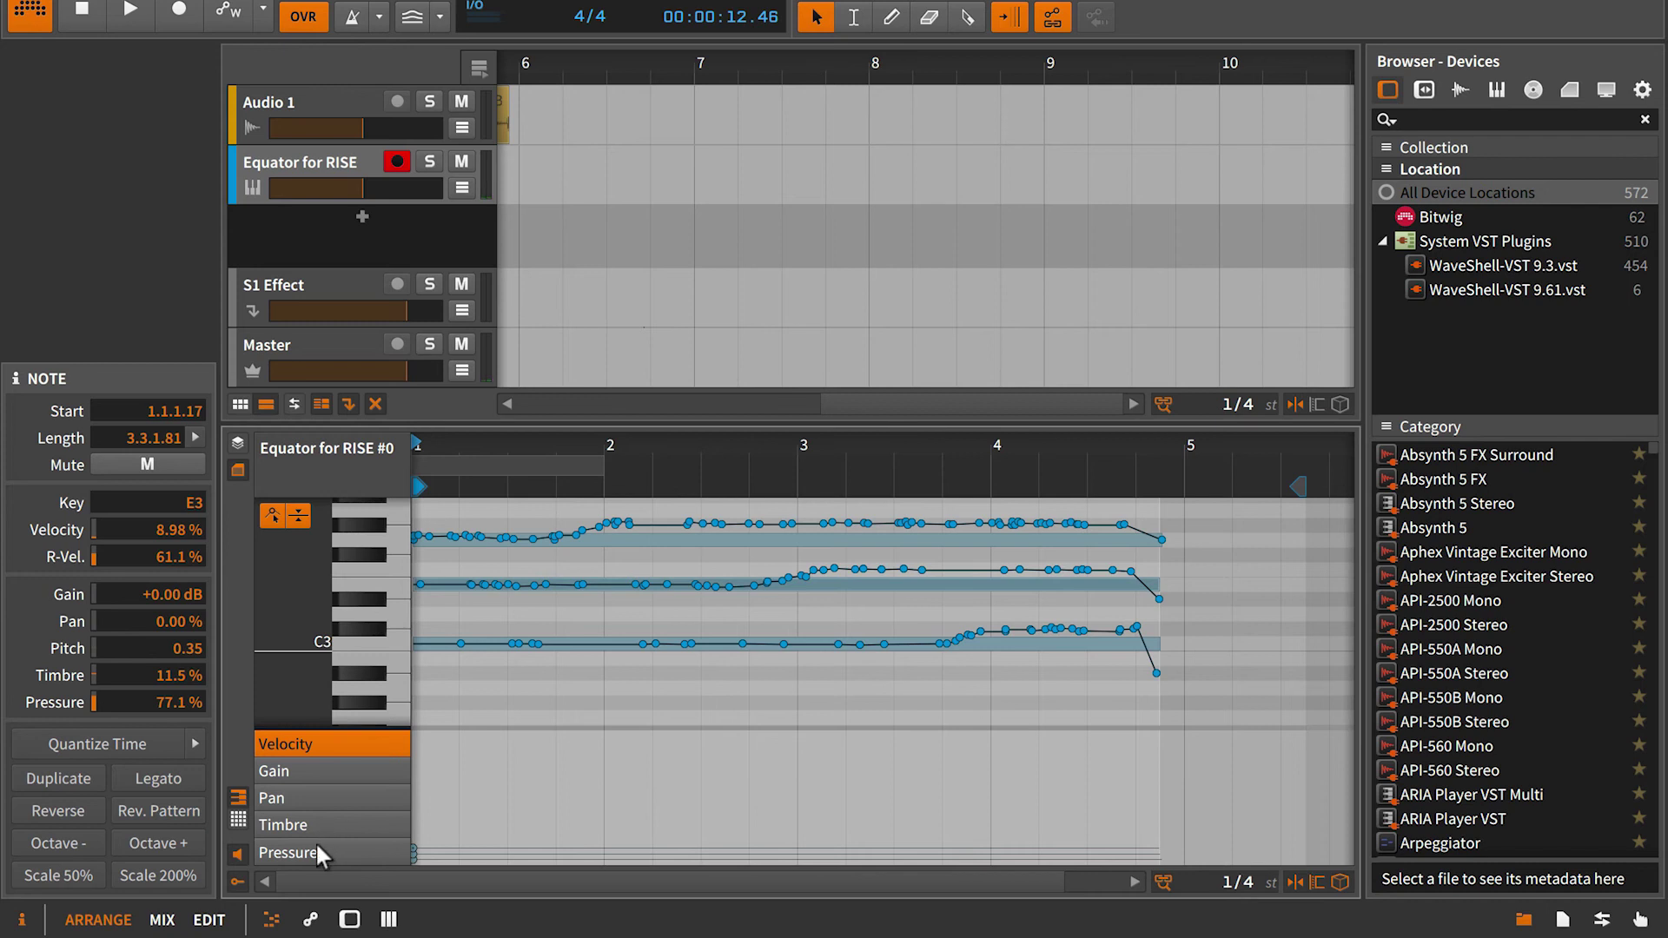
left_click(318, 853)
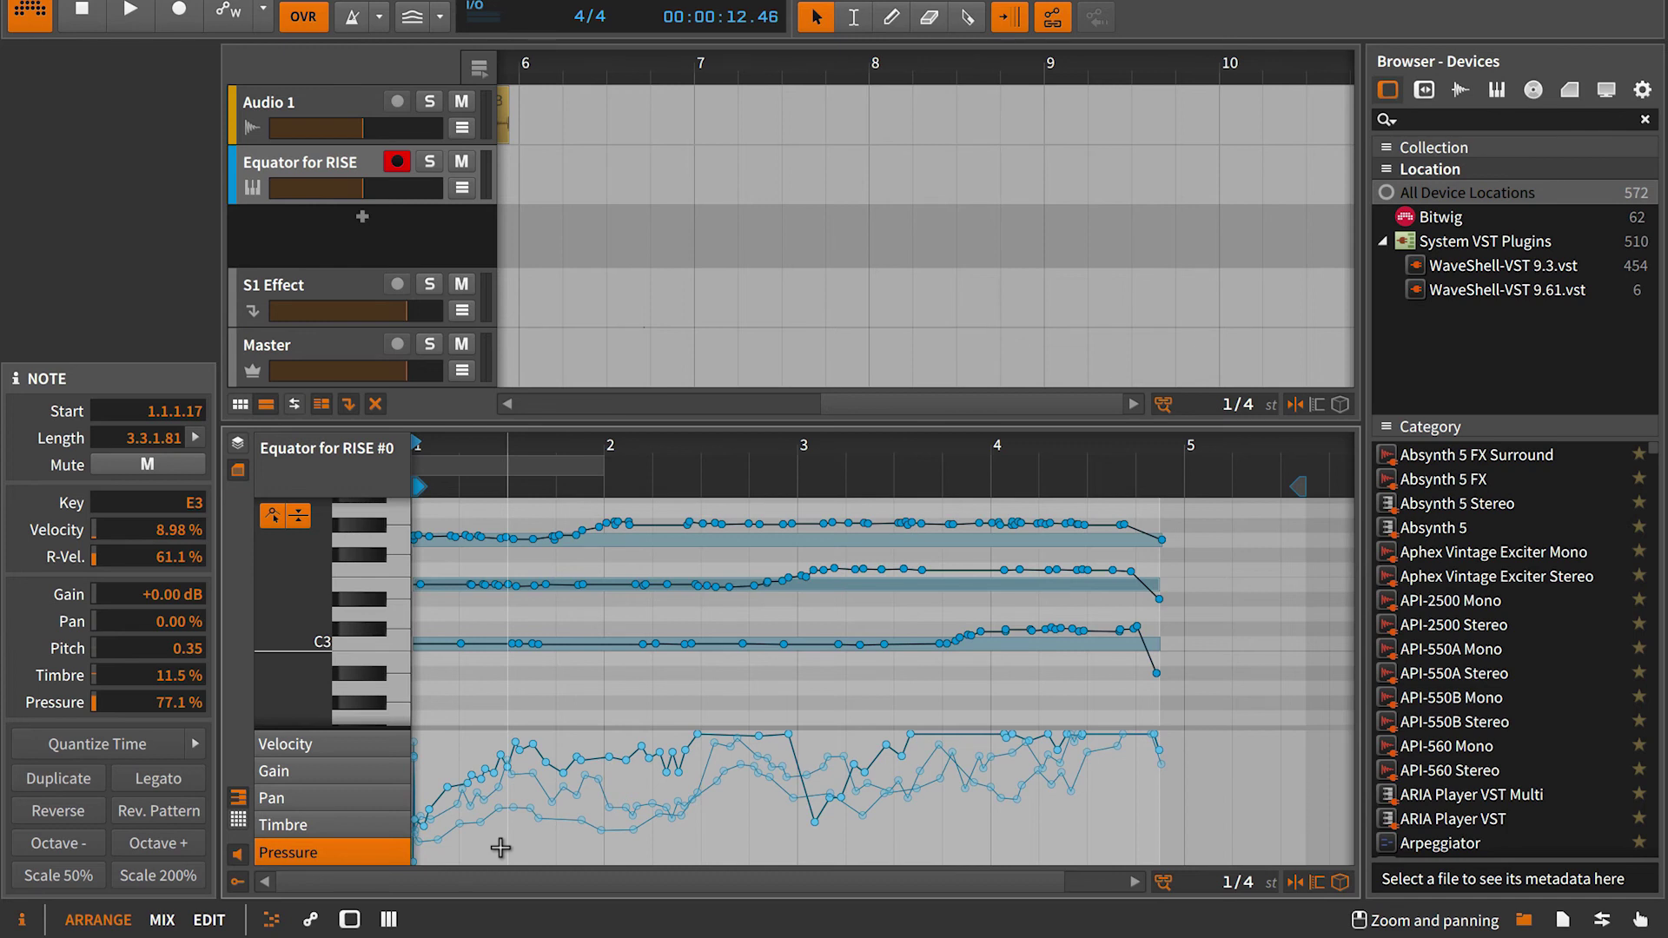
Step: Switch the expression lane to Timbre and toggle the Inspector panel off and on
left_click(340, 825)
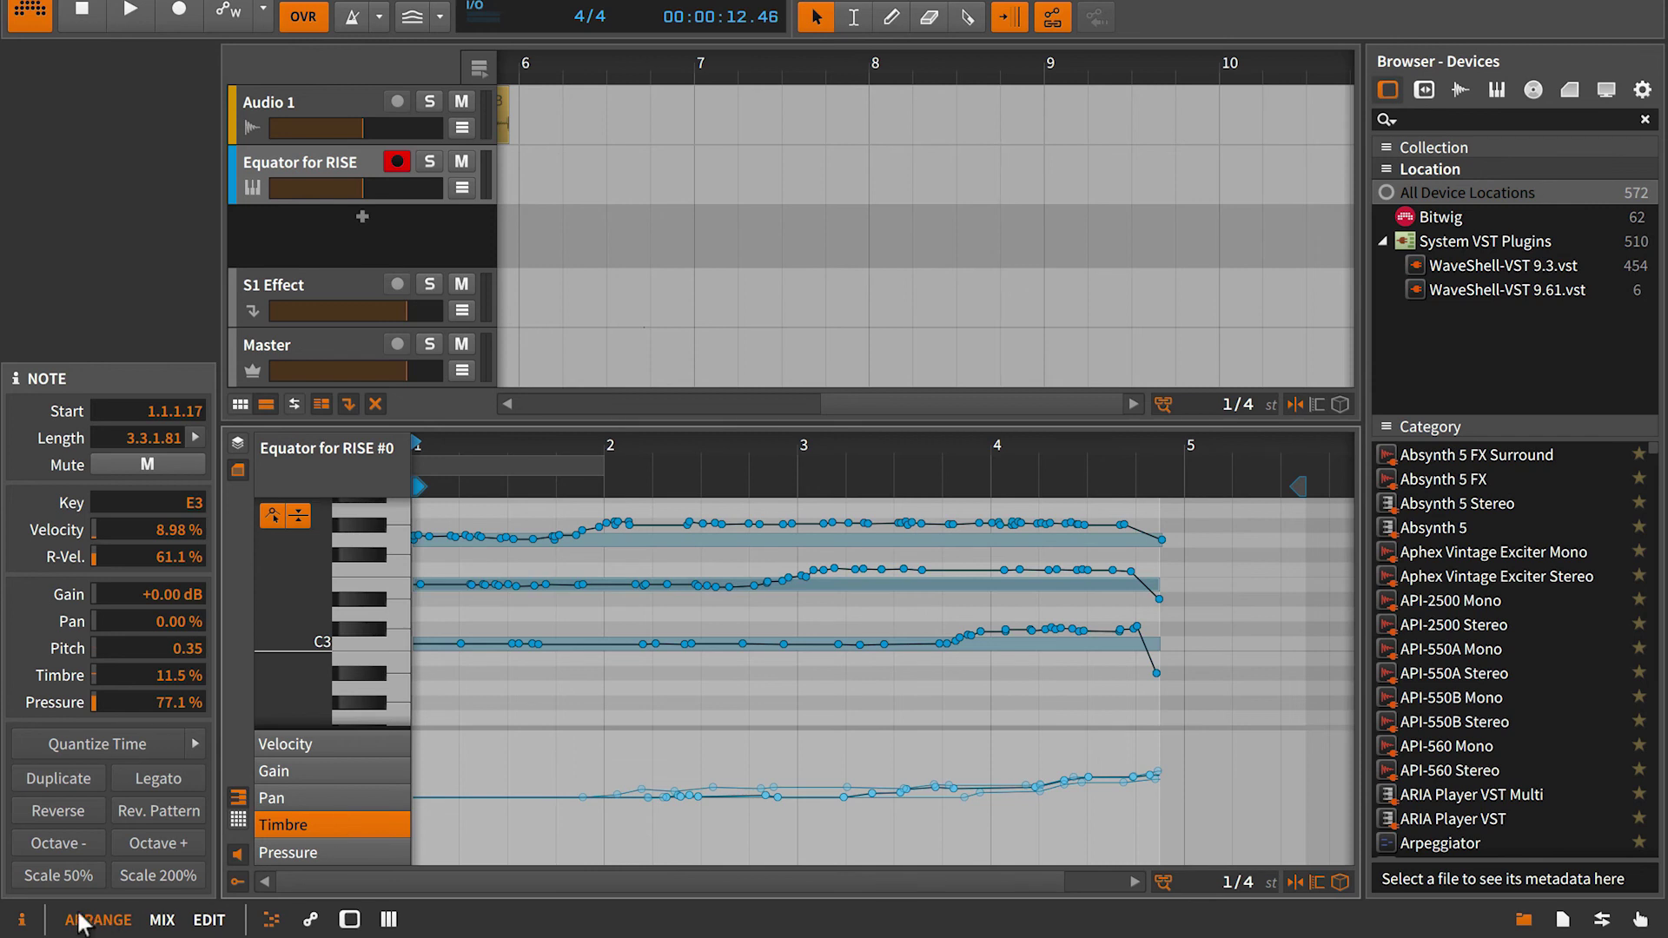
left_click(21, 919)
left_click(21, 918)
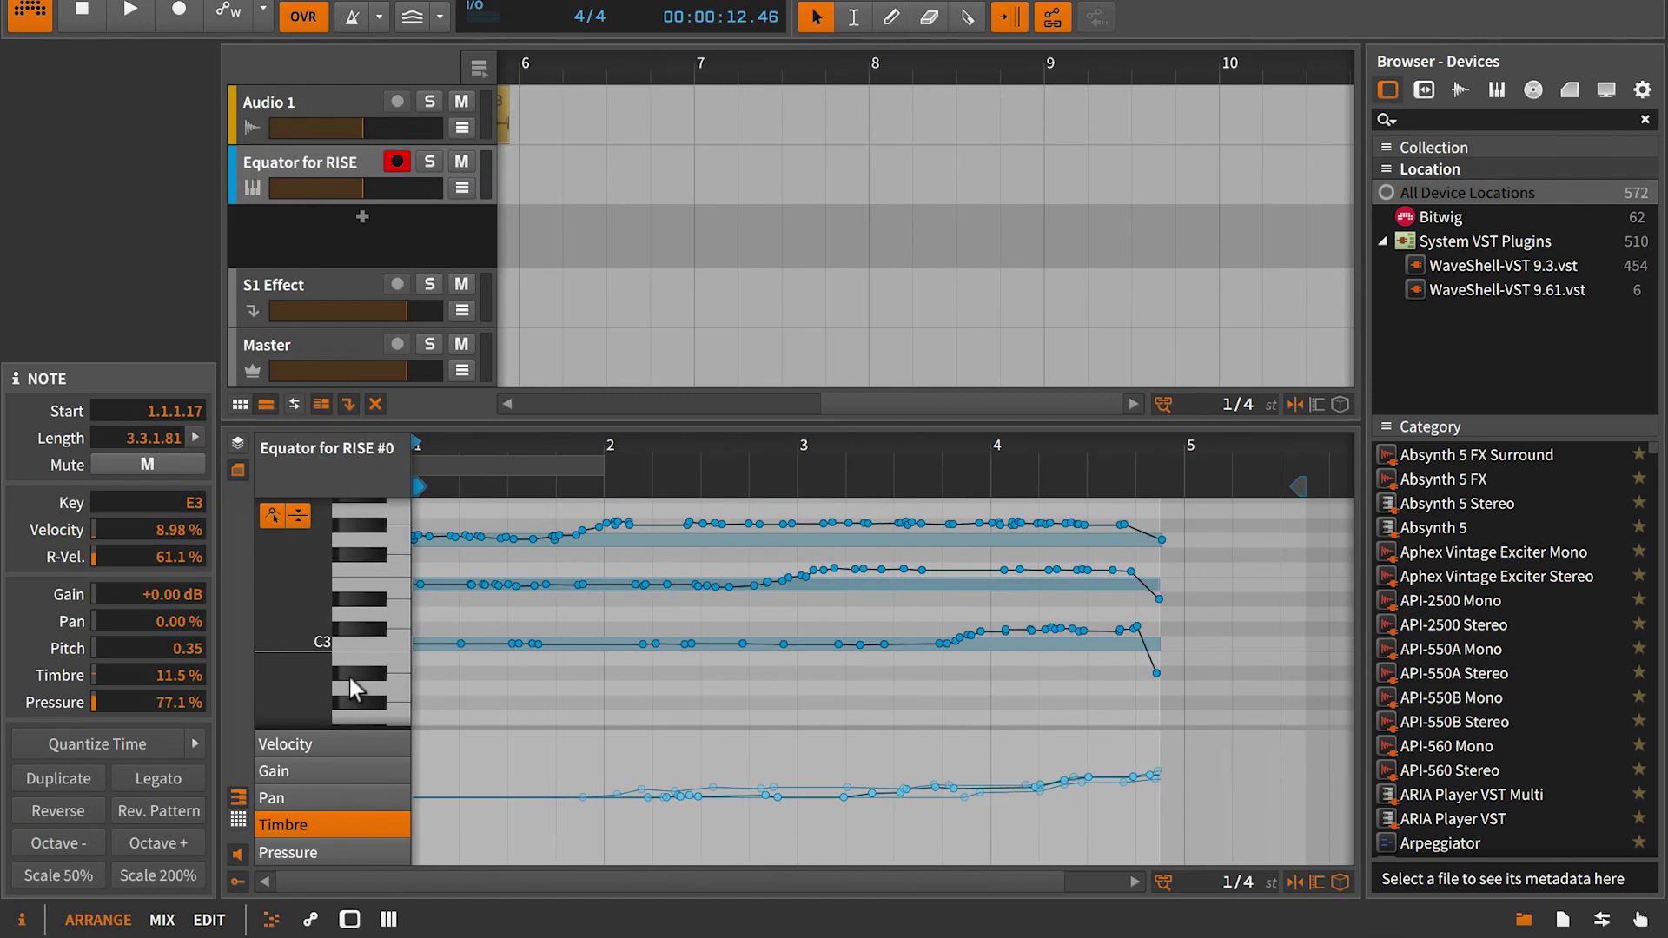